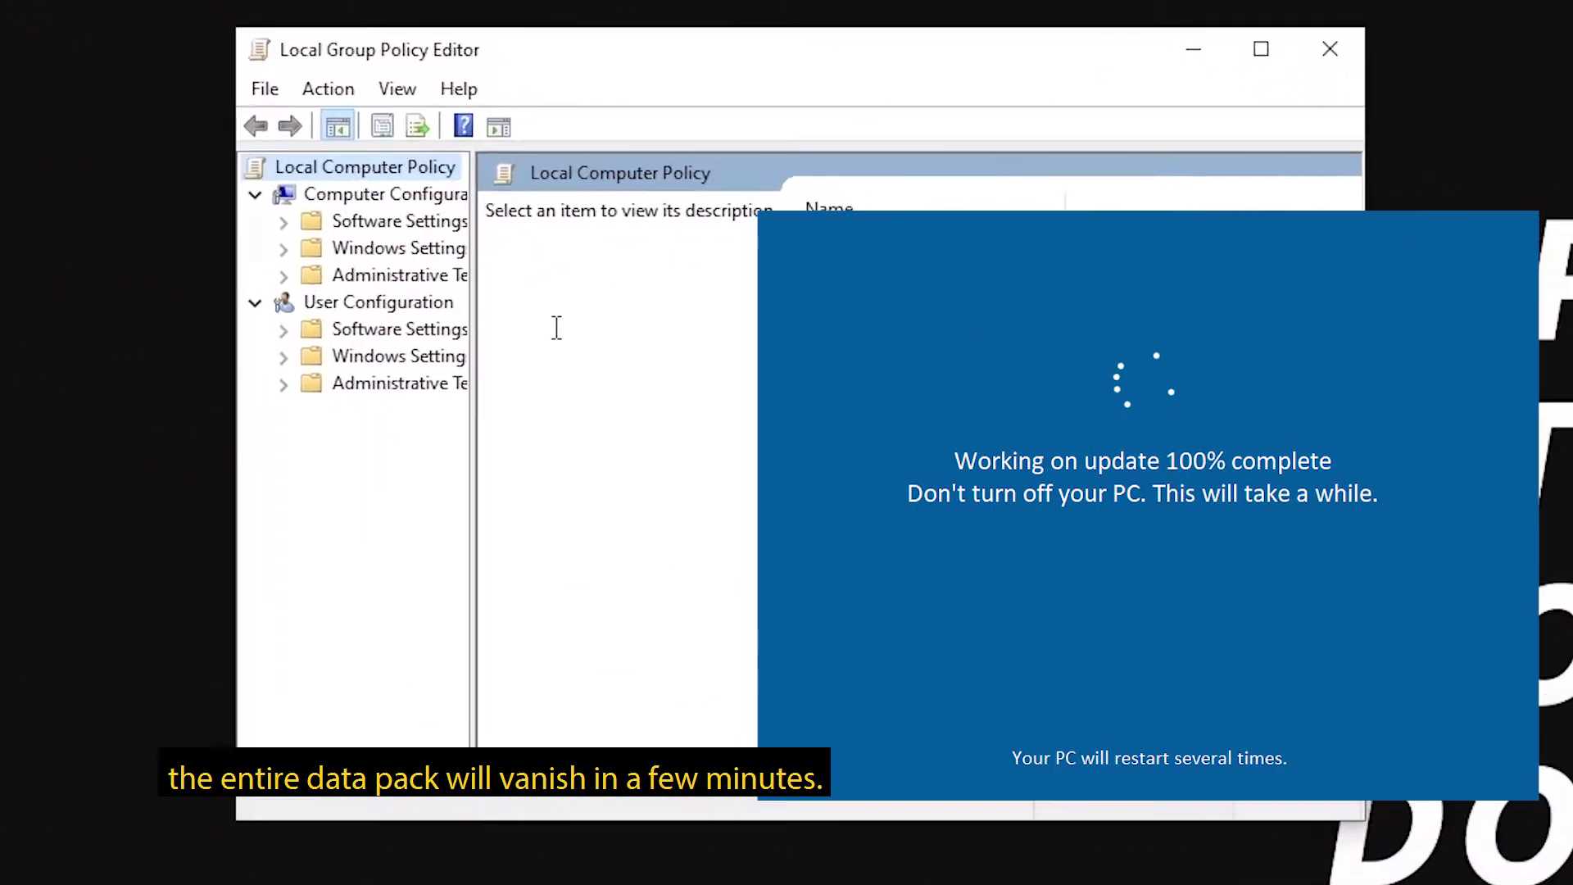
Step: Widen the policy tree and expand Administrative Templates under Computer Configuration
{"action": "left_click_drag", "start_coordinate": [473, 449], "coordinate": [580, 446]}
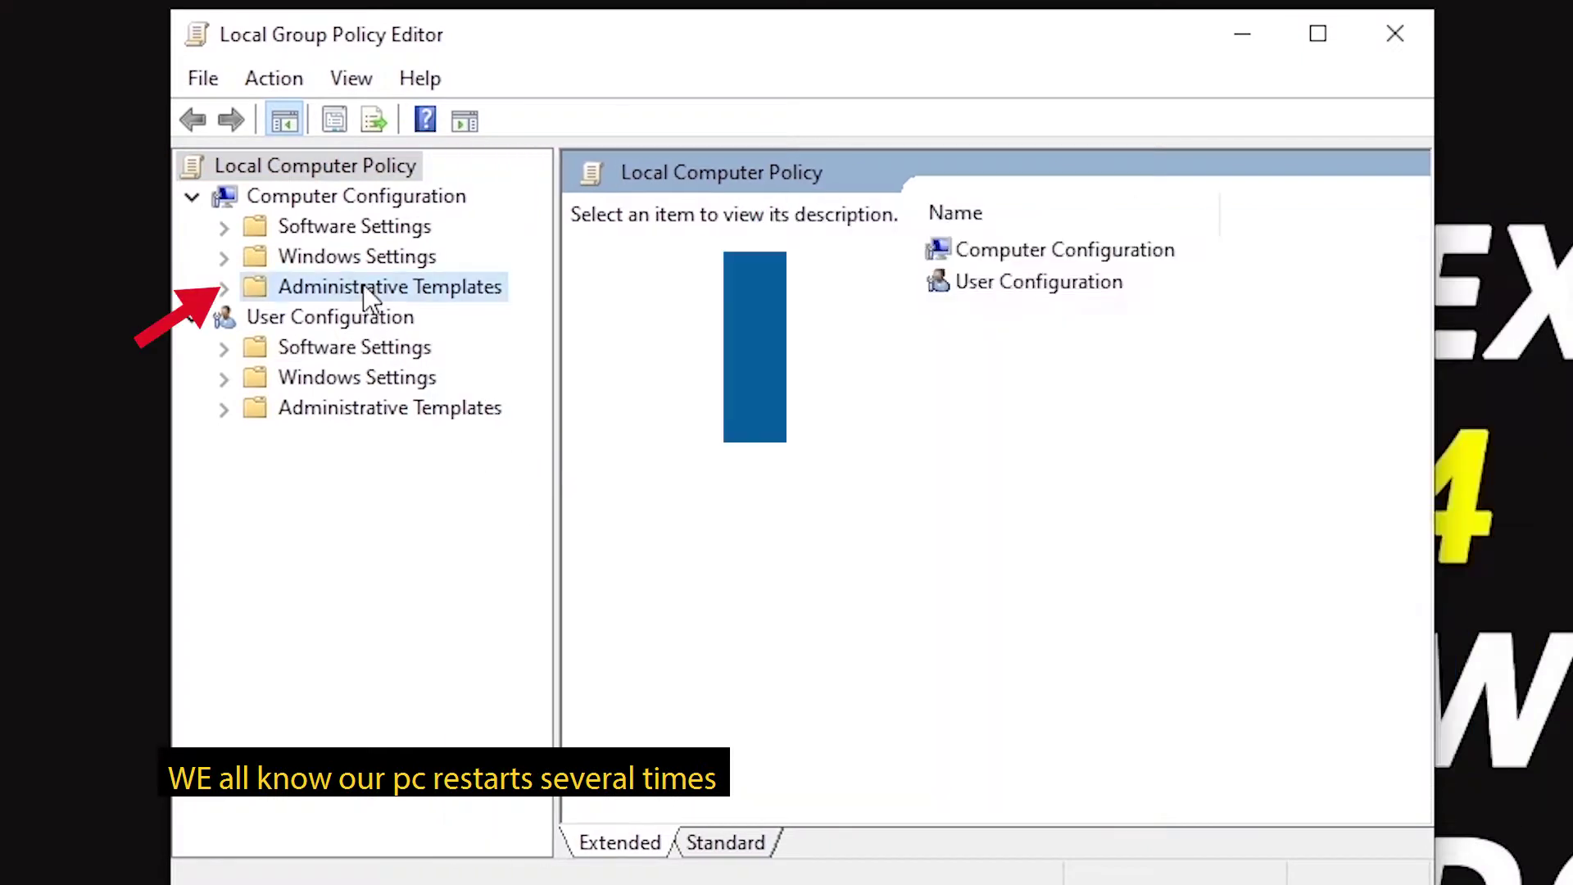
{"action": "left_click", "coordinate": [362, 283]}
{"action": "left_click", "coordinate": [226, 288]}
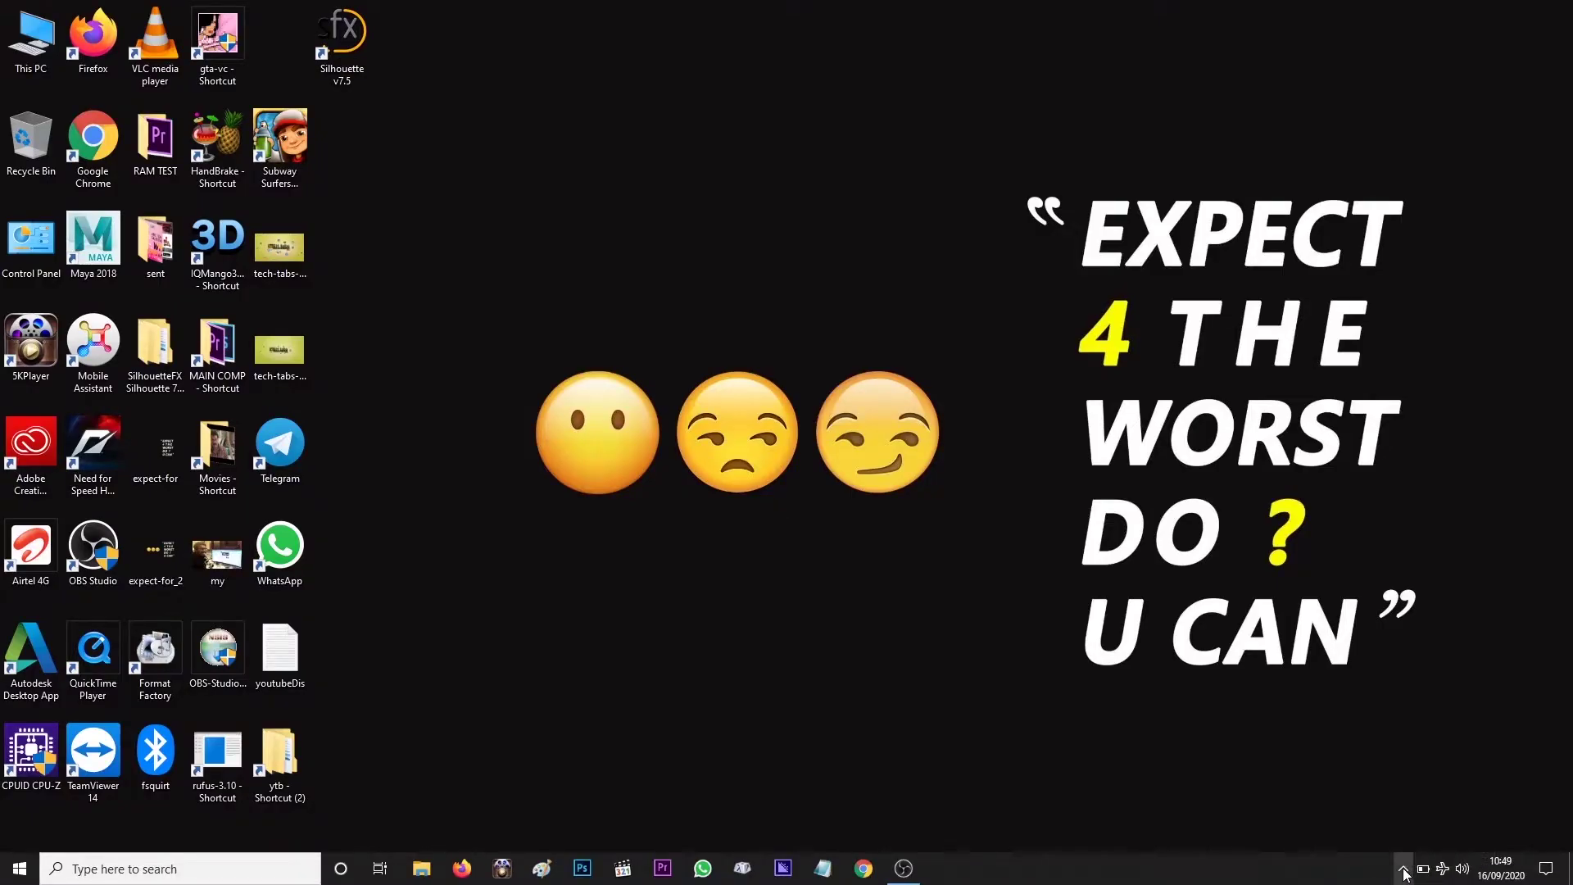
Step: Search for Windows Update settings, open the advanced options, and turn off receiving updates for other Microsoft products
{"action": "left_click", "coordinate": [1404, 874]}
{"action": "left_click", "coordinate": [20, 868]}
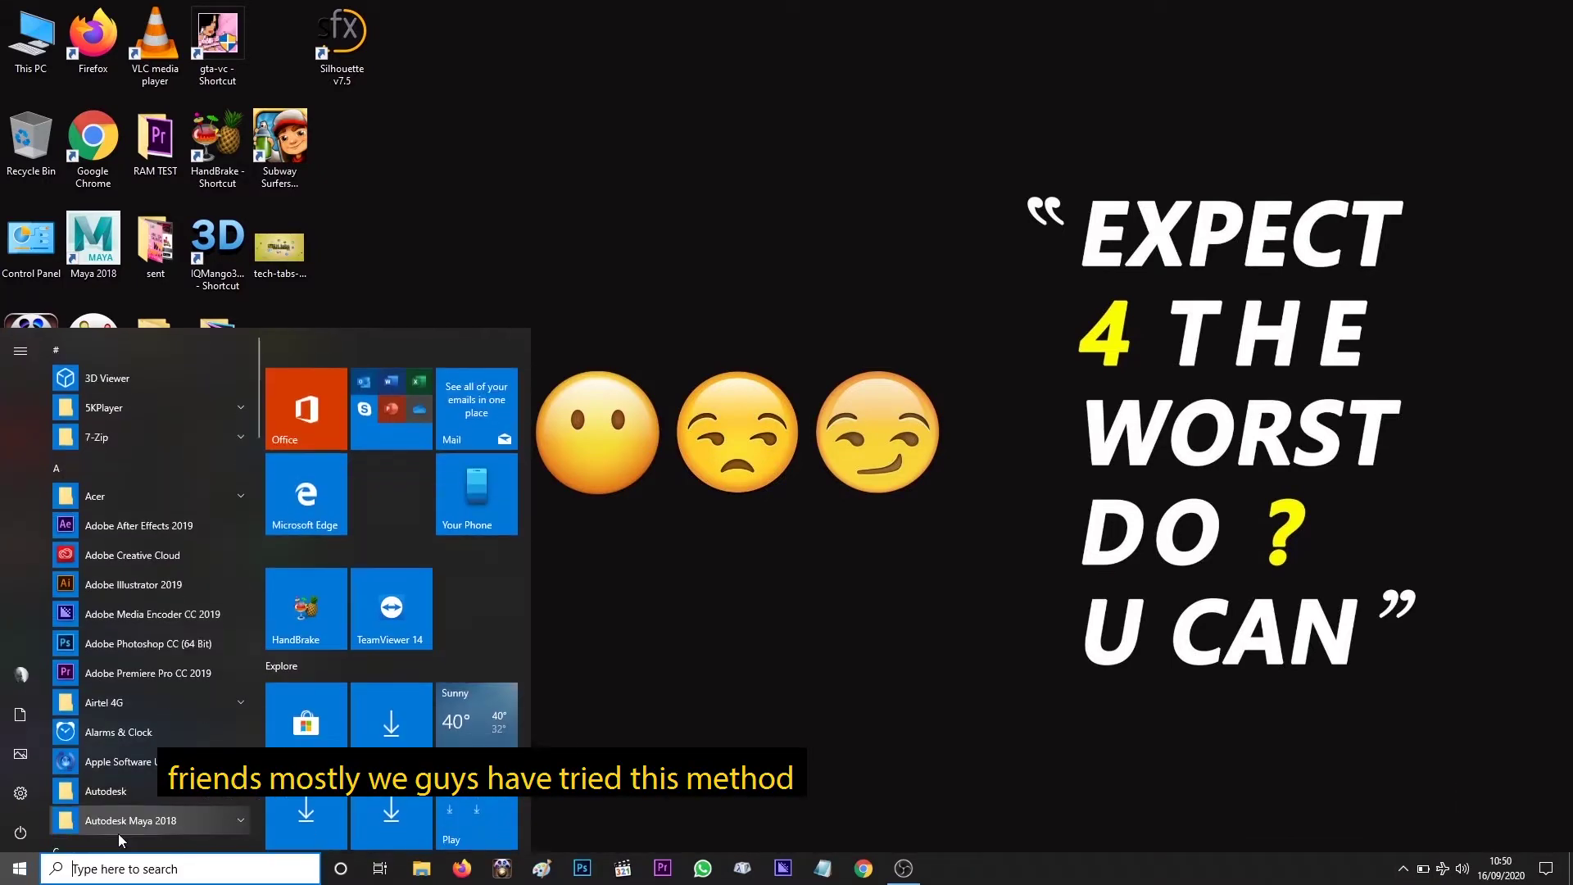
{"action": "type", "text": "windows update"}
{"action": "key", "text": "Escape"}
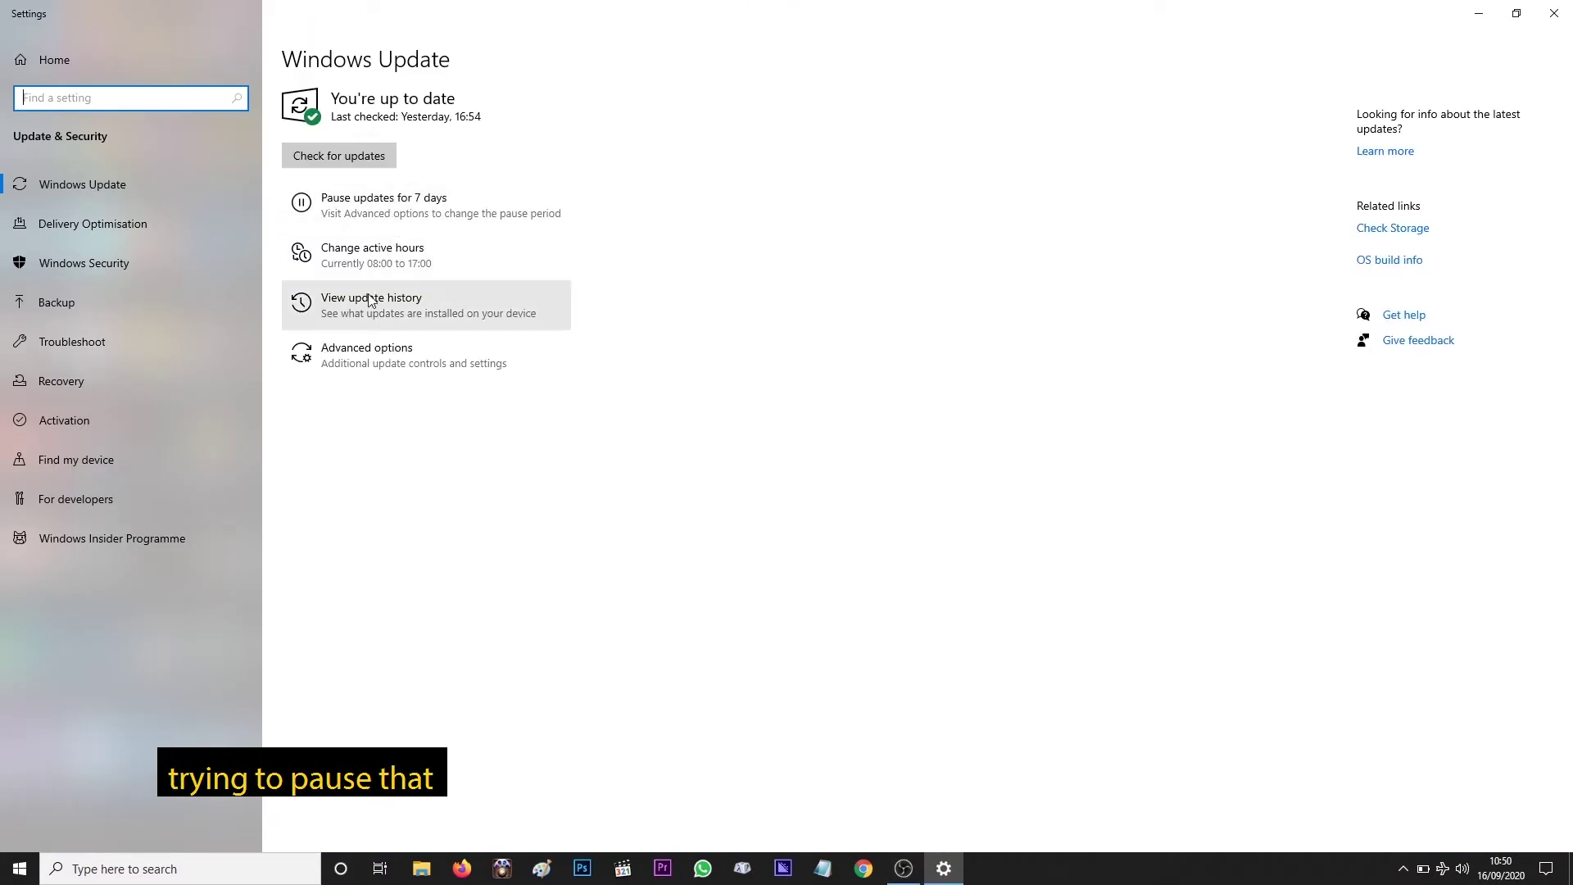
{"action": "left_click", "coordinate": [369, 354]}
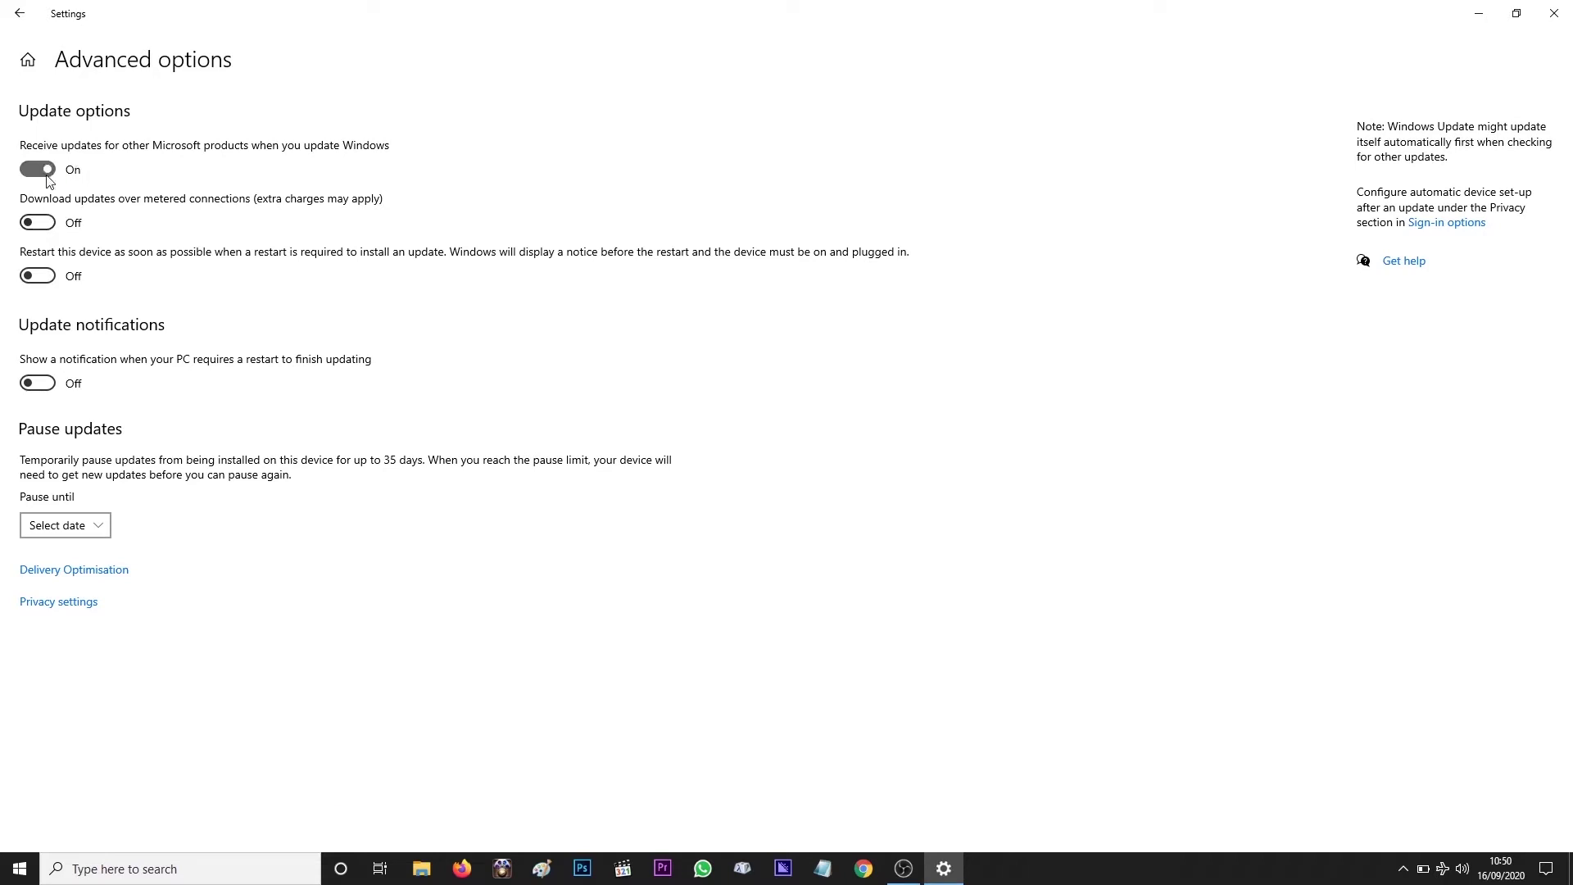
{"action": "left_click", "coordinate": [46, 170]}
Step: Look through the available Pause until dates without choosing one, and close Settings
{"action": "left_click", "coordinate": [91, 524]}
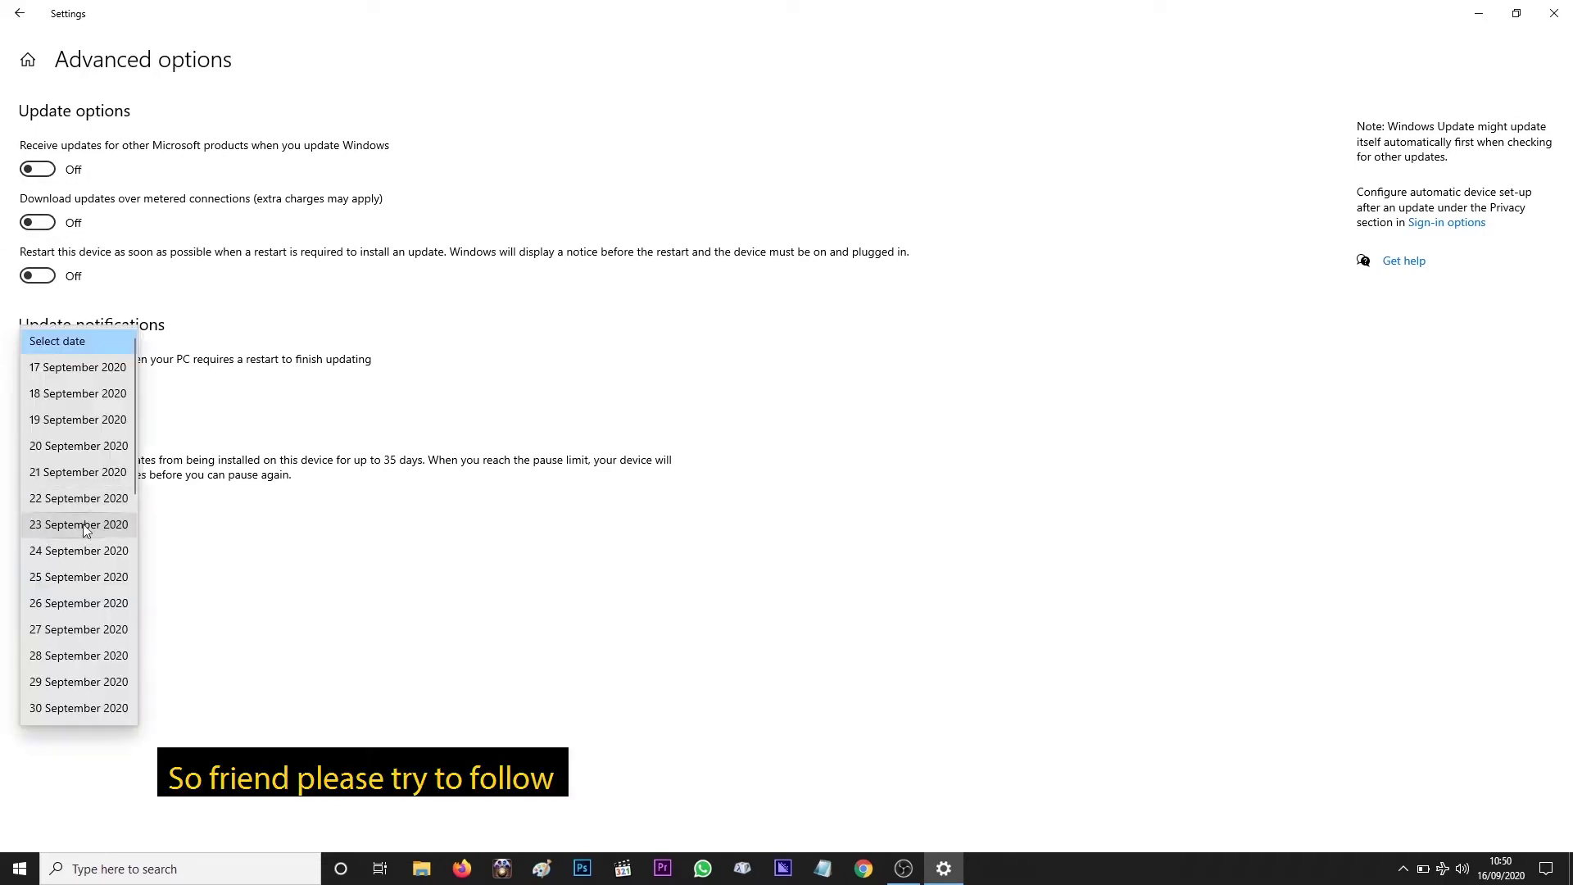
{"action": "scroll", "coordinate": [84, 503], "scroll_direction": "down", "scroll_amount": 6}
{"action": "scroll", "coordinate": [72, 377], "scroll_direction": "up", "scroll_amount": 8}
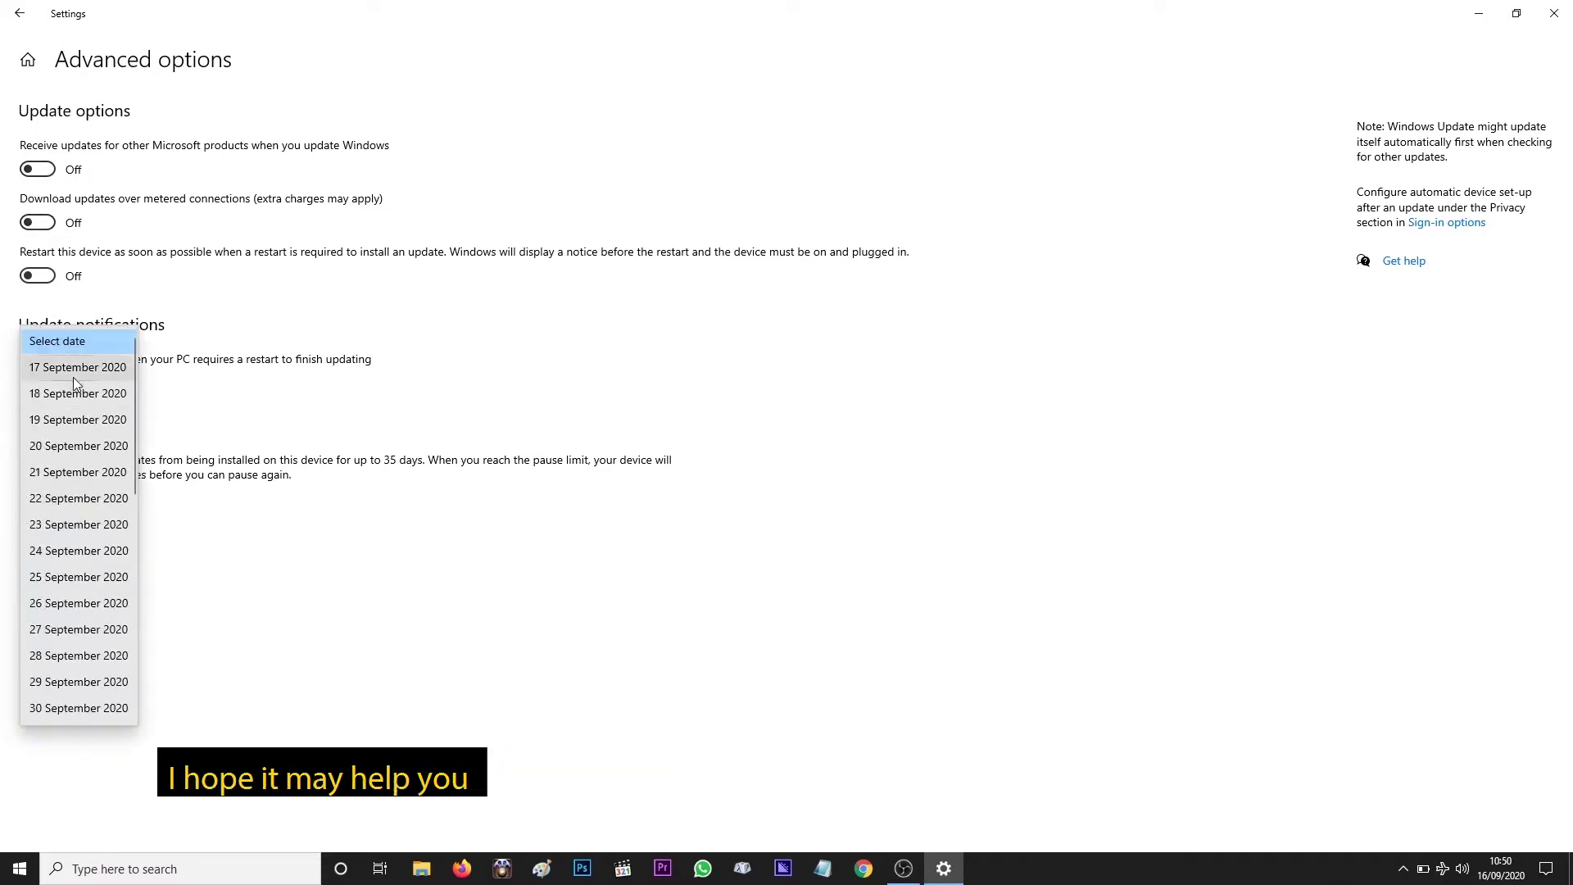
{"action": "left_click", "coordinate": [998, 357]}
{"action": "left_click", "coordinate": [1567, 7]}
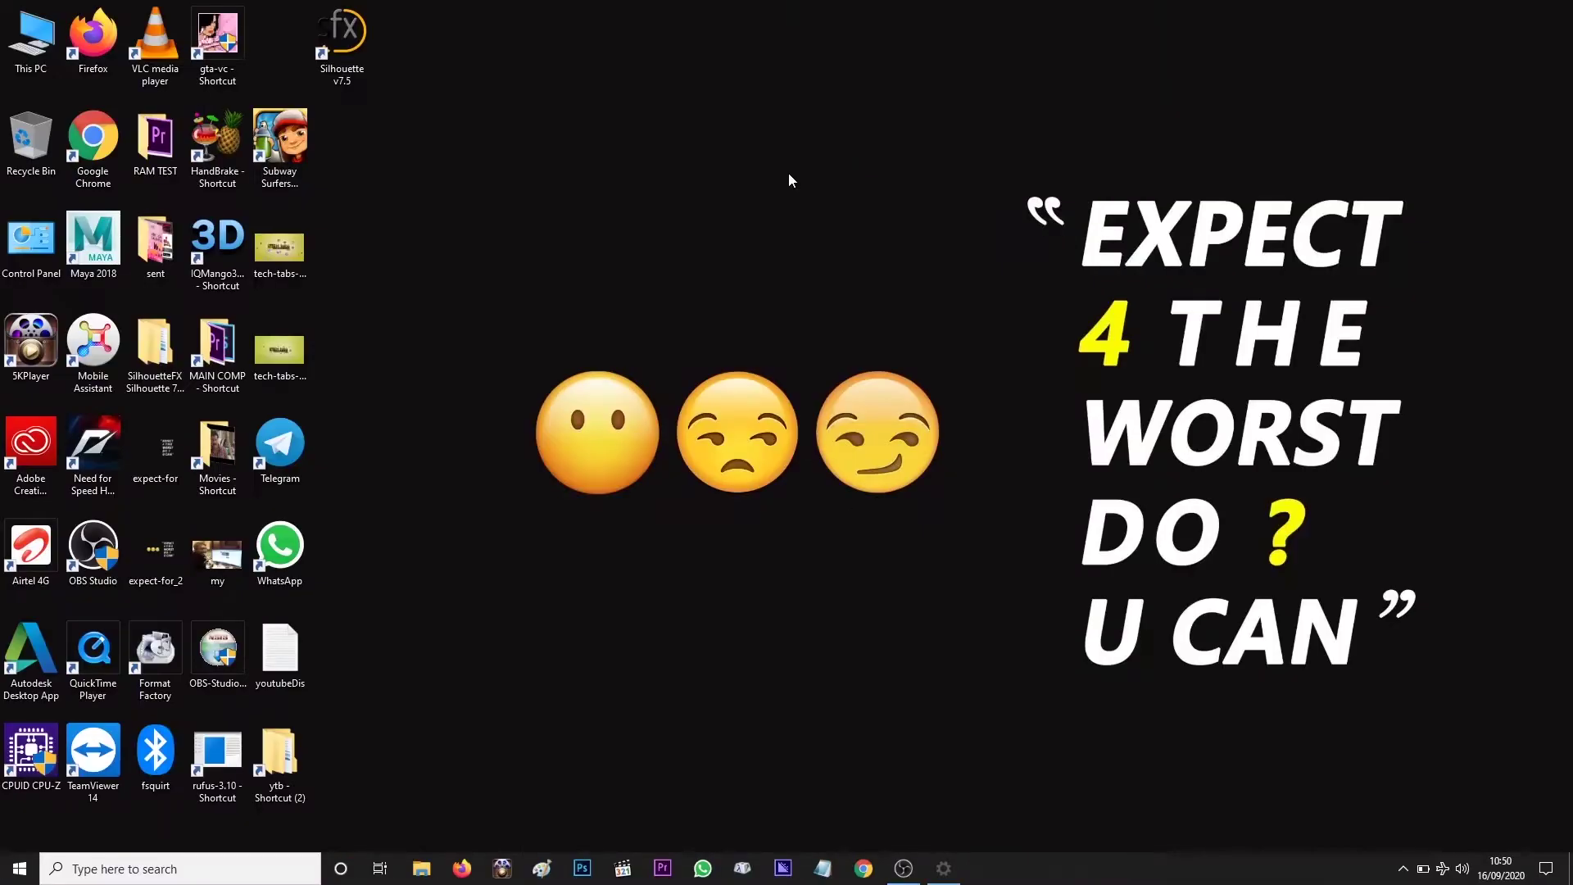
{"action": "right_click", "coordinate": [789, 174]}
{"action": "left_click", "coordinate": [882, 223]}
{"action": "right_click", "coordinate": [531, 74]}
{"action": "left_click", "coordinate": [621, 119]}
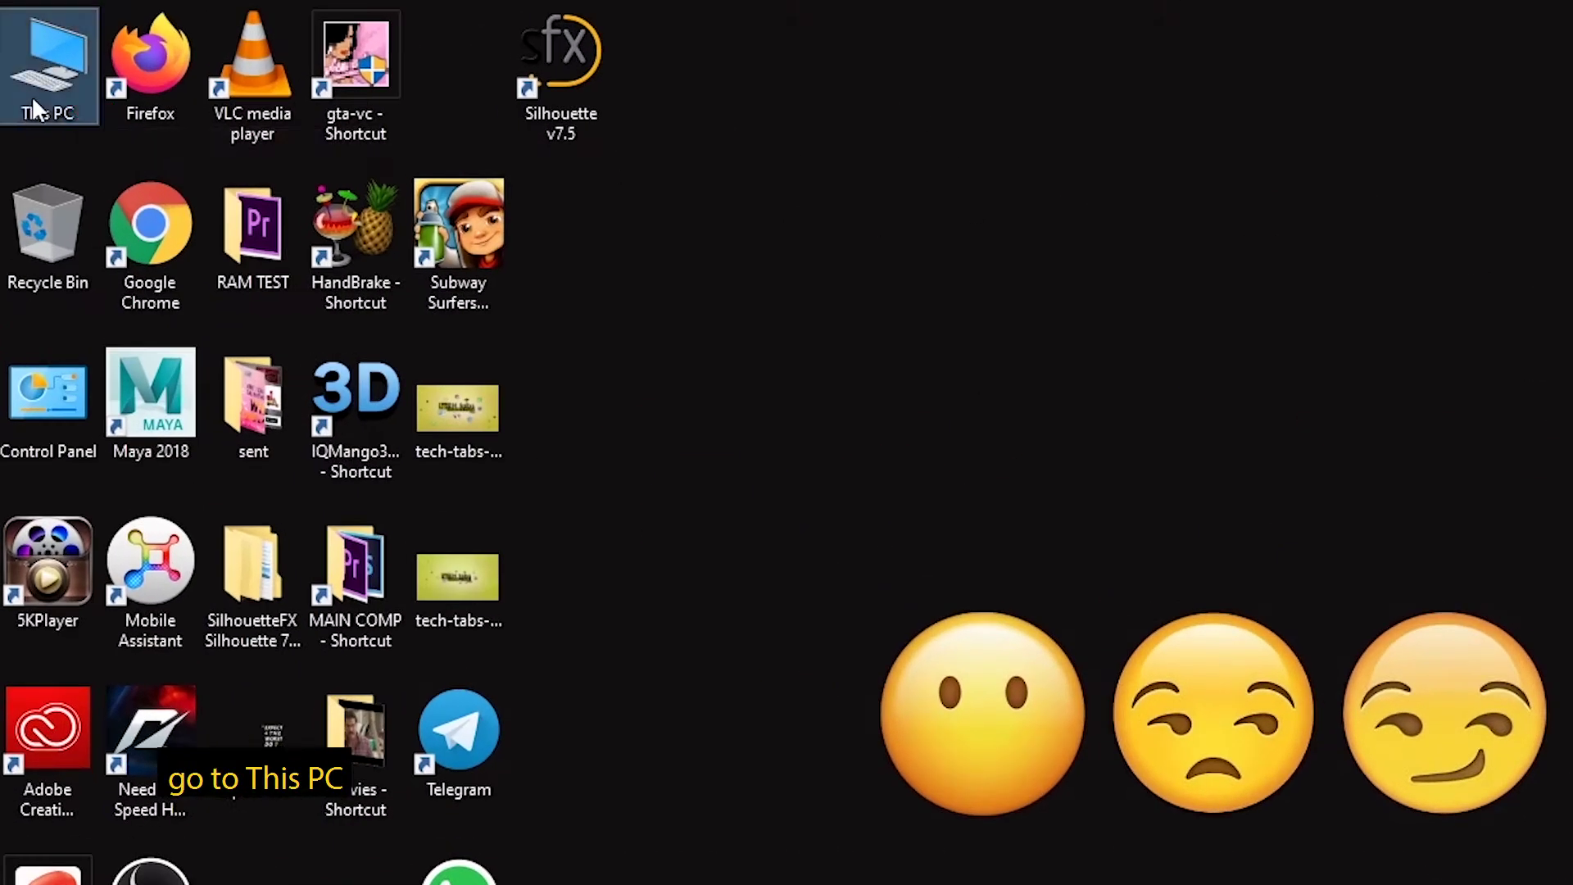
Step: Open Computer Management for This PC and display the Services list under Services and Applications
{"action": "right_click", "coordinate": [32, 100]}
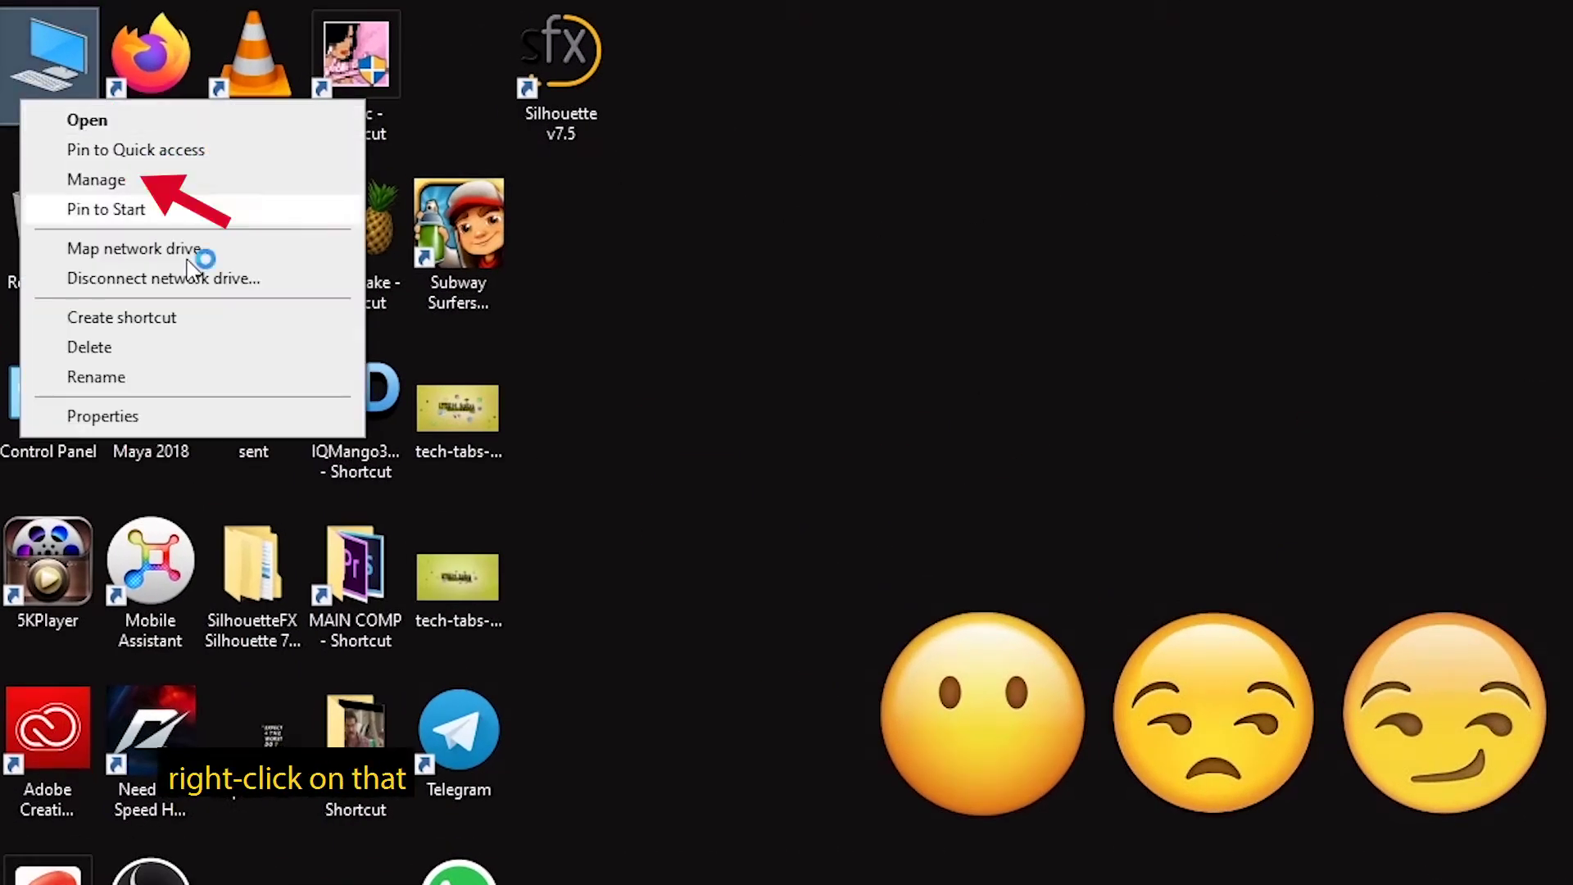
{"action": "left_click", "coordinate": [196, 182]}
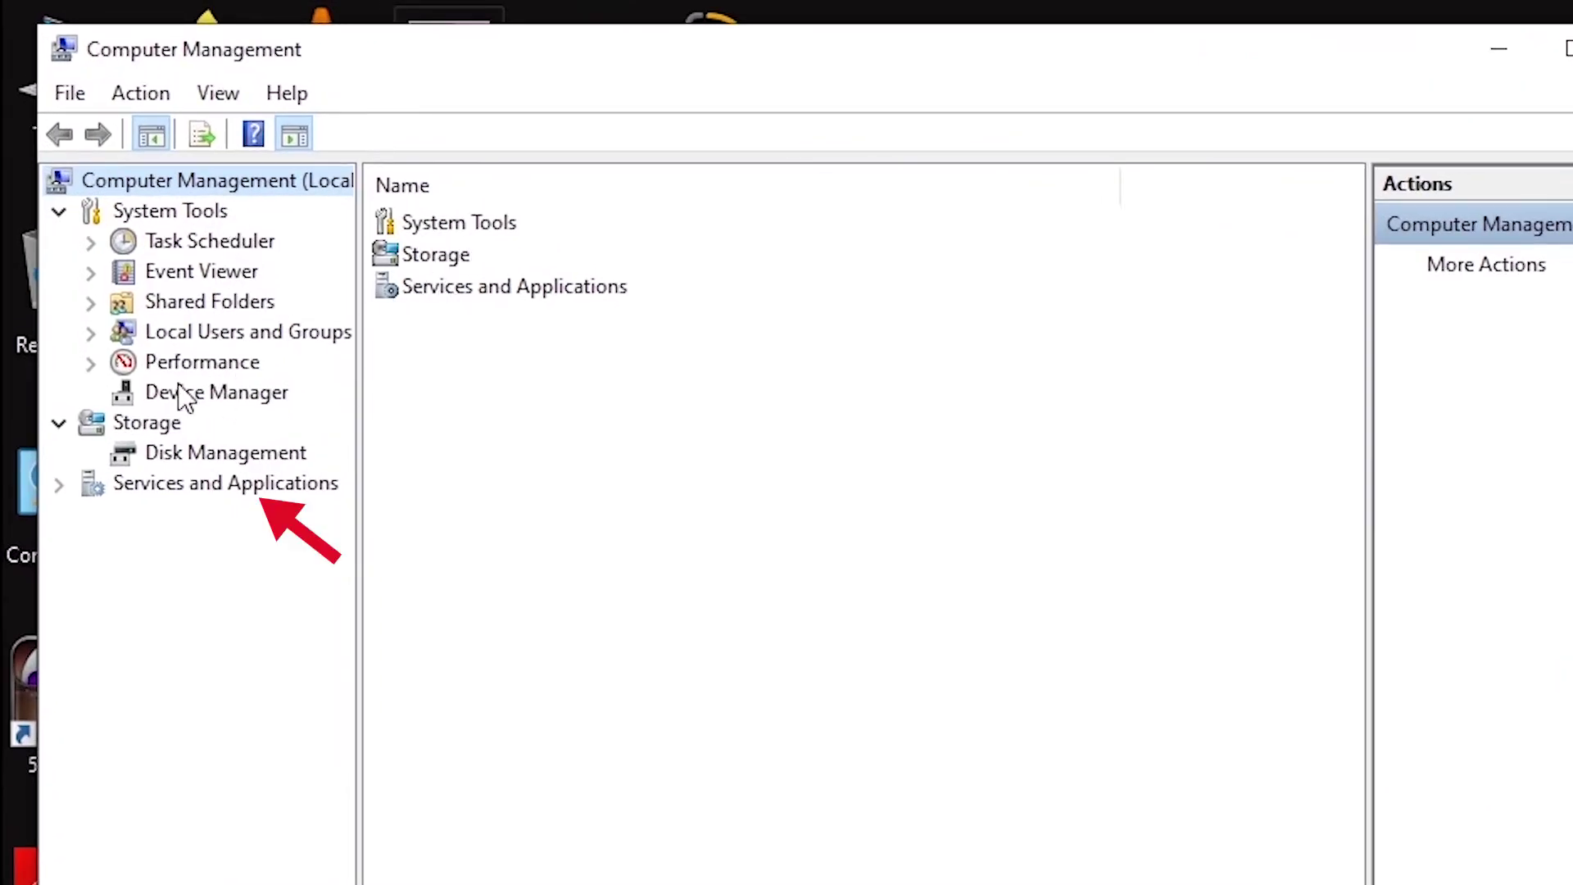
{"action": "left_click", "coordinate": [244, 485]}
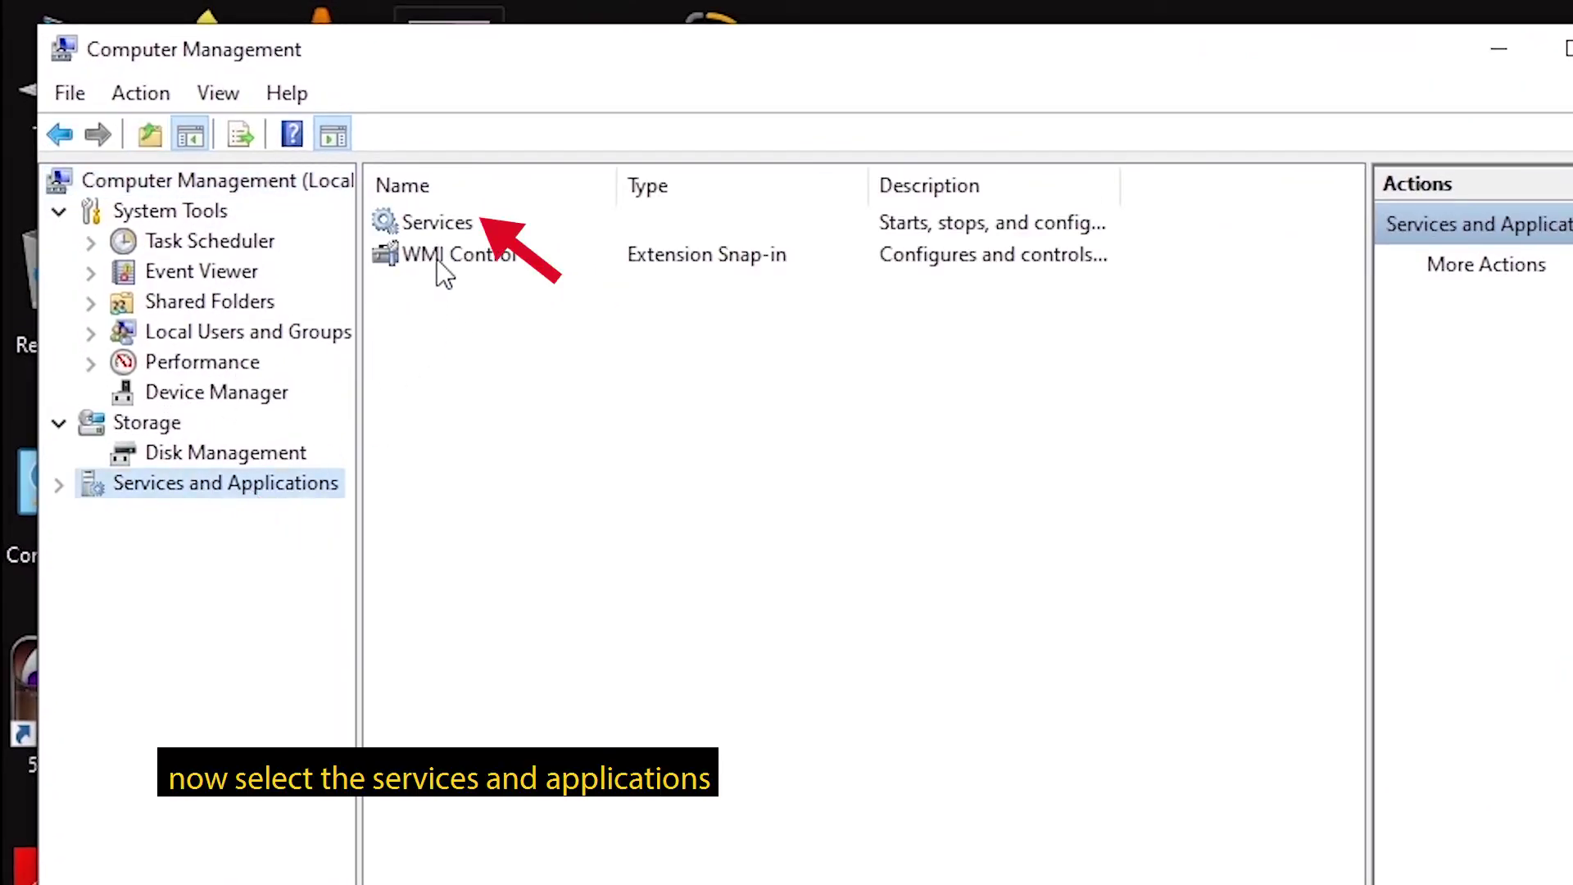
{"action": "left_click", "coordinate": [455, 230]}
{"action": "double_click", "coordinate": [443, 233]}
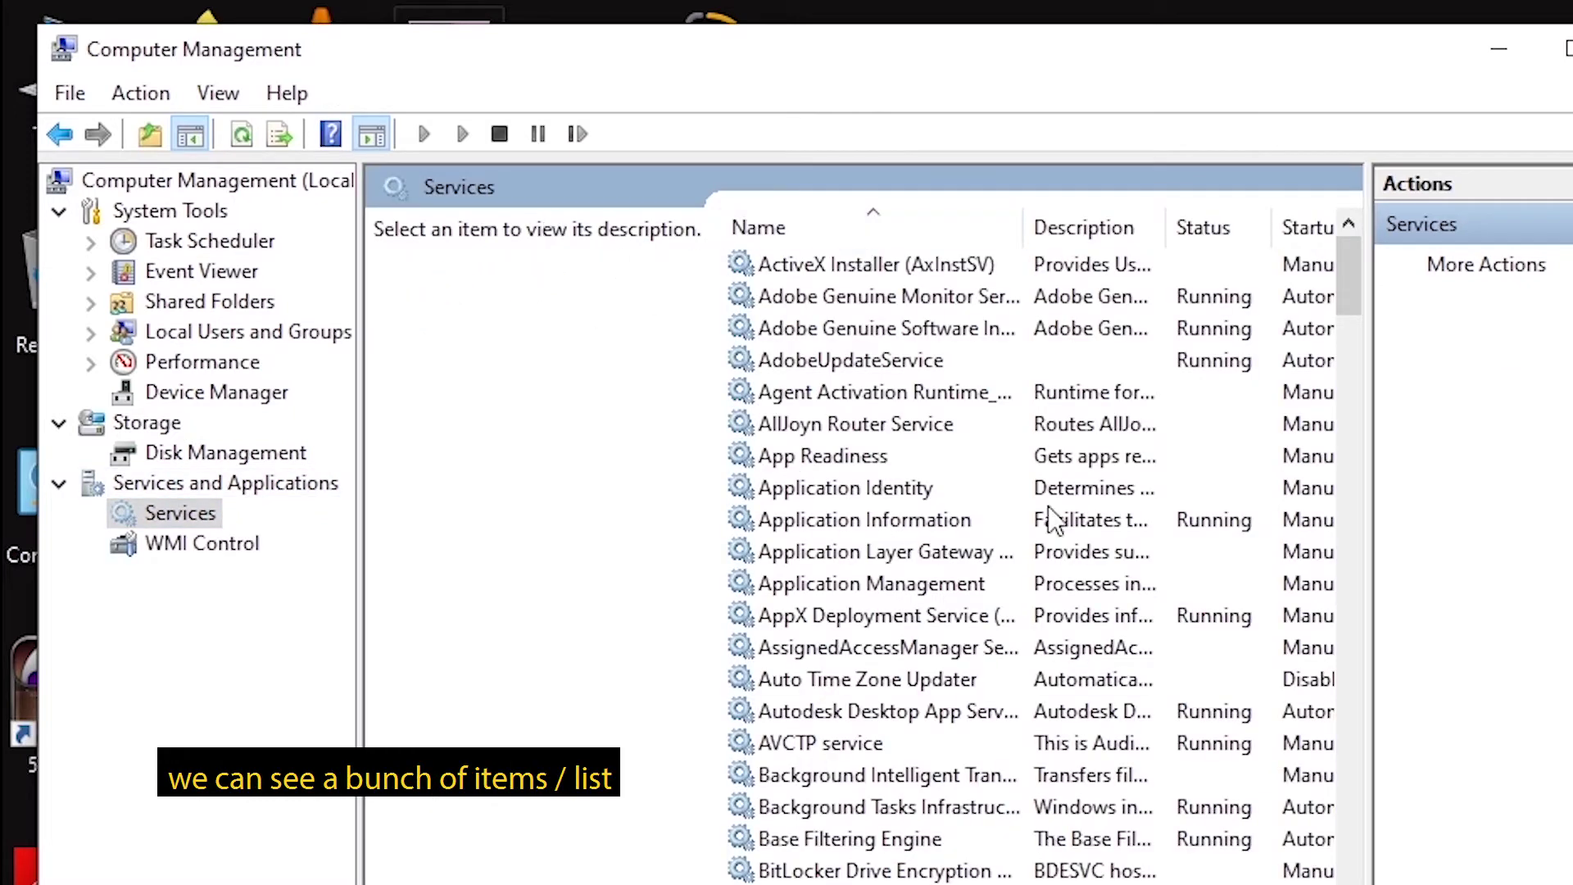
Step: Find the Windows Update service in the list and start it
{"action": "left_click", "coordinate": [1091, 330]}
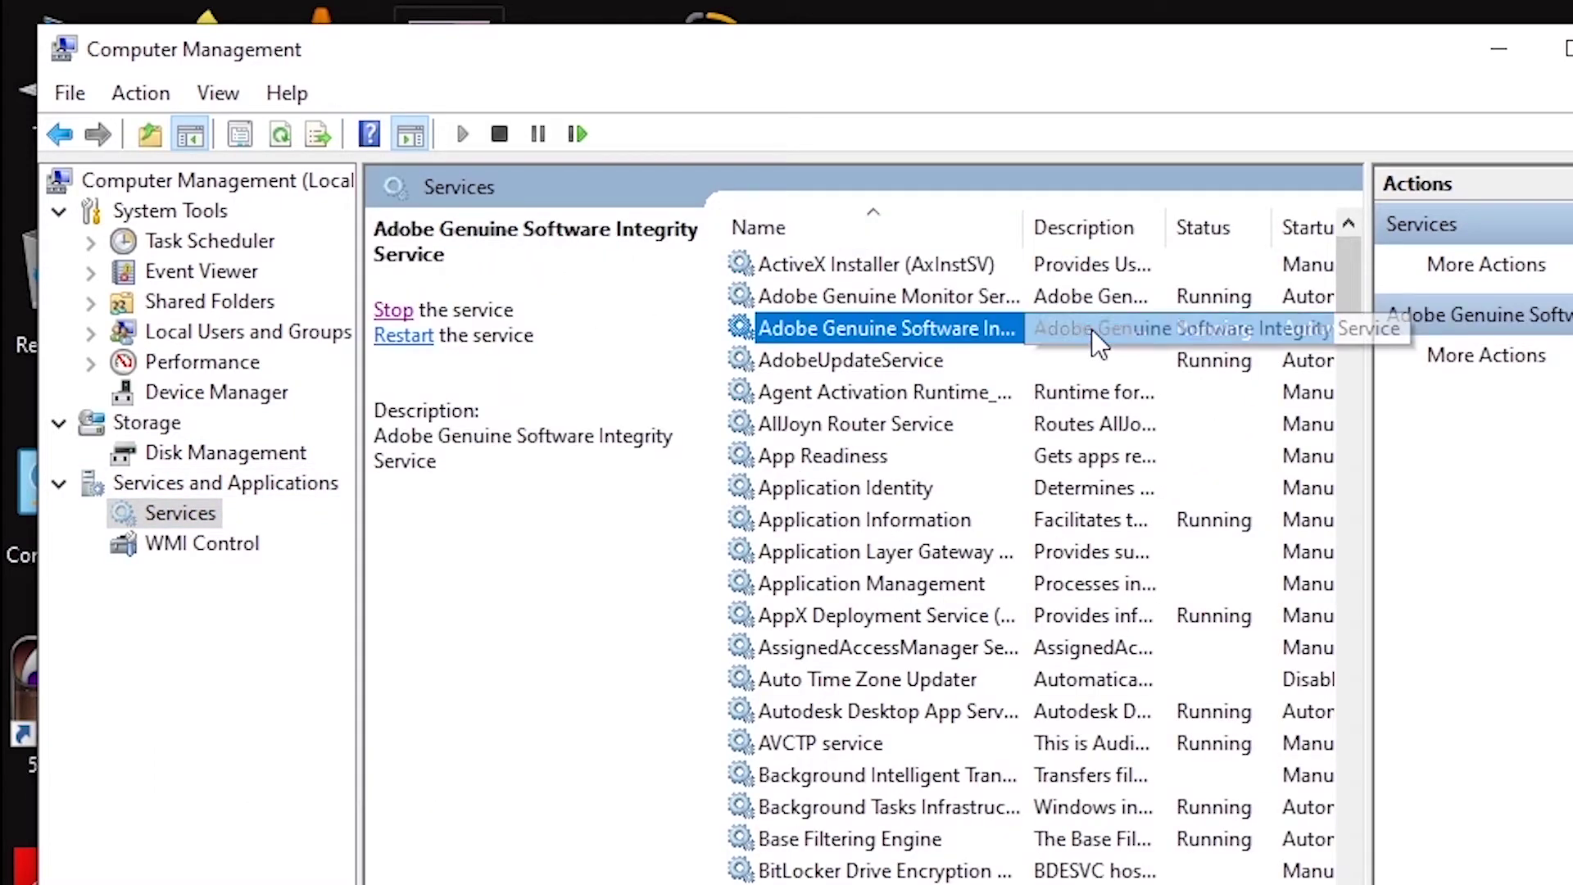
{"action": "key", "text": "w"}
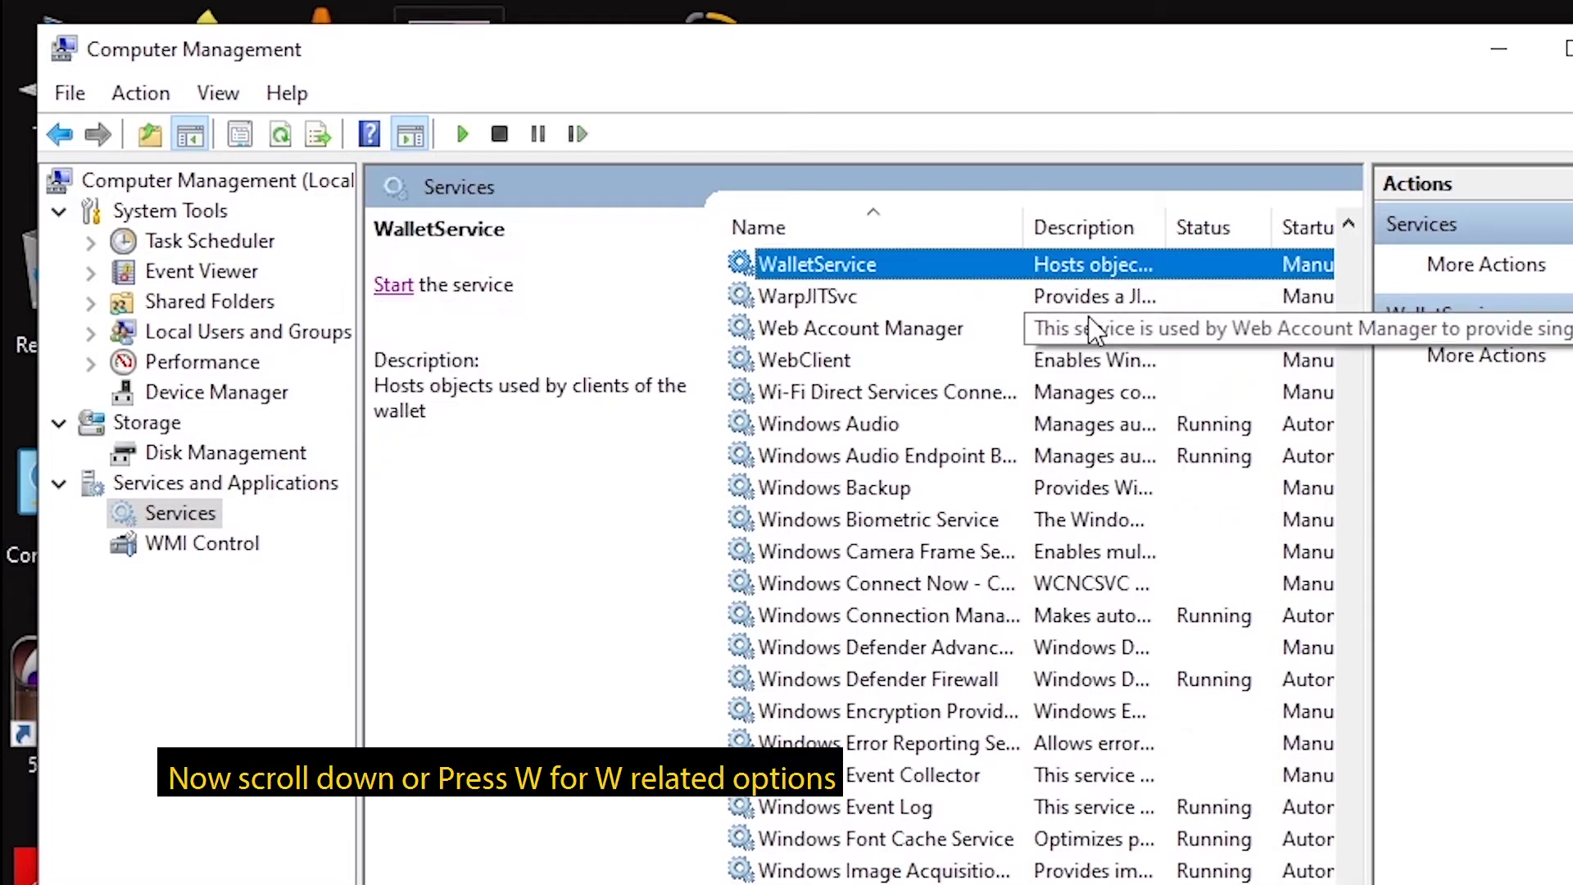
{"action": "key", "text": "w"}
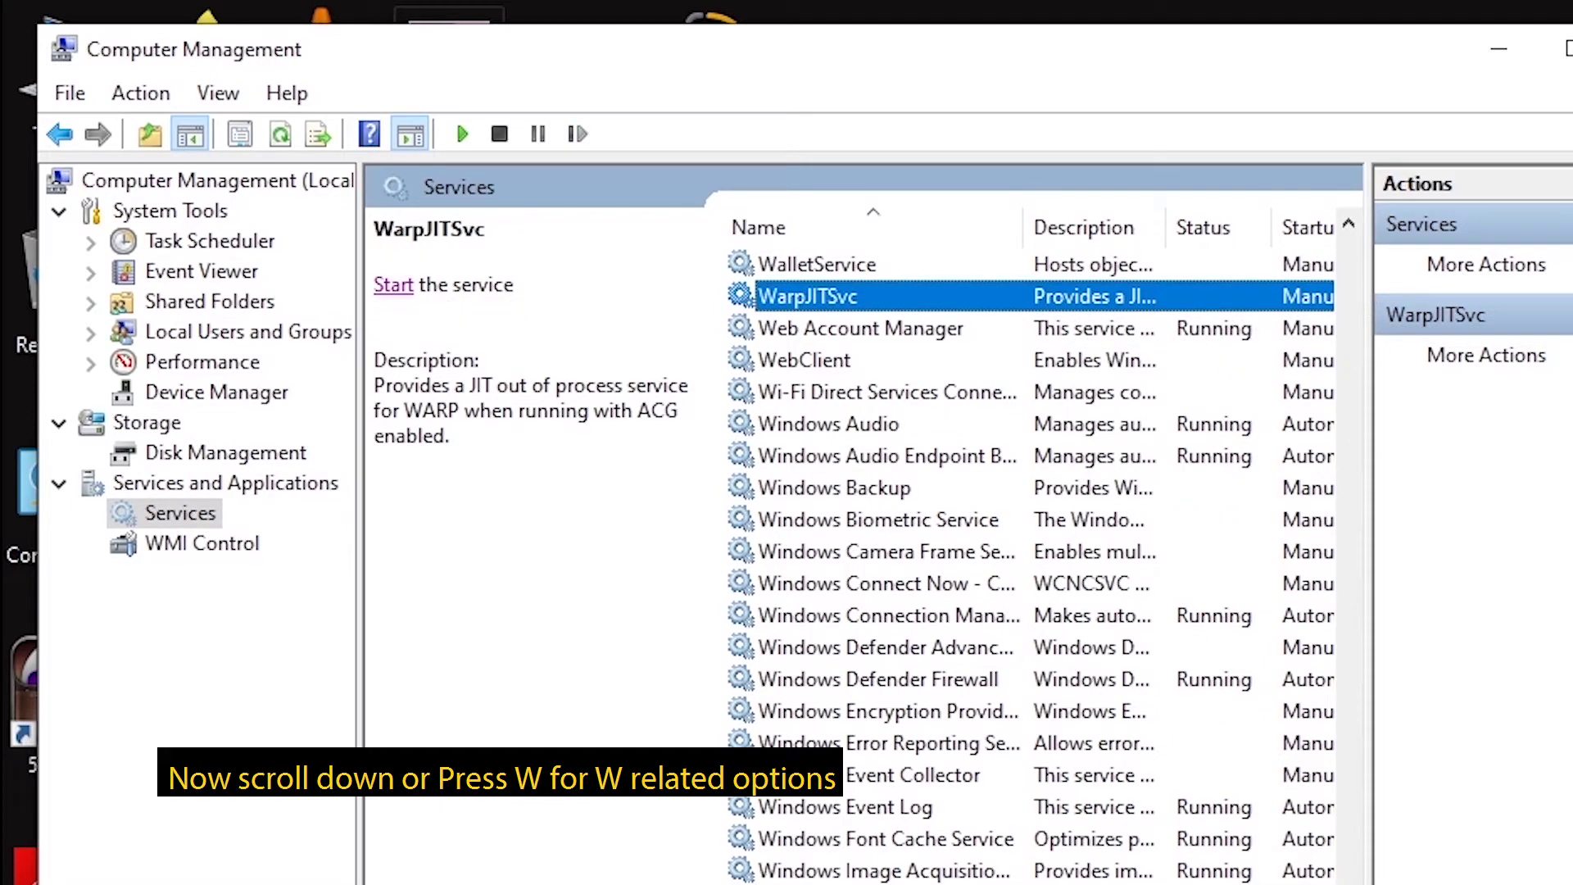
{"action": "scroll", "coordinate": [895, 656], "scroll_direction": "down", "scroll_amount": 9}
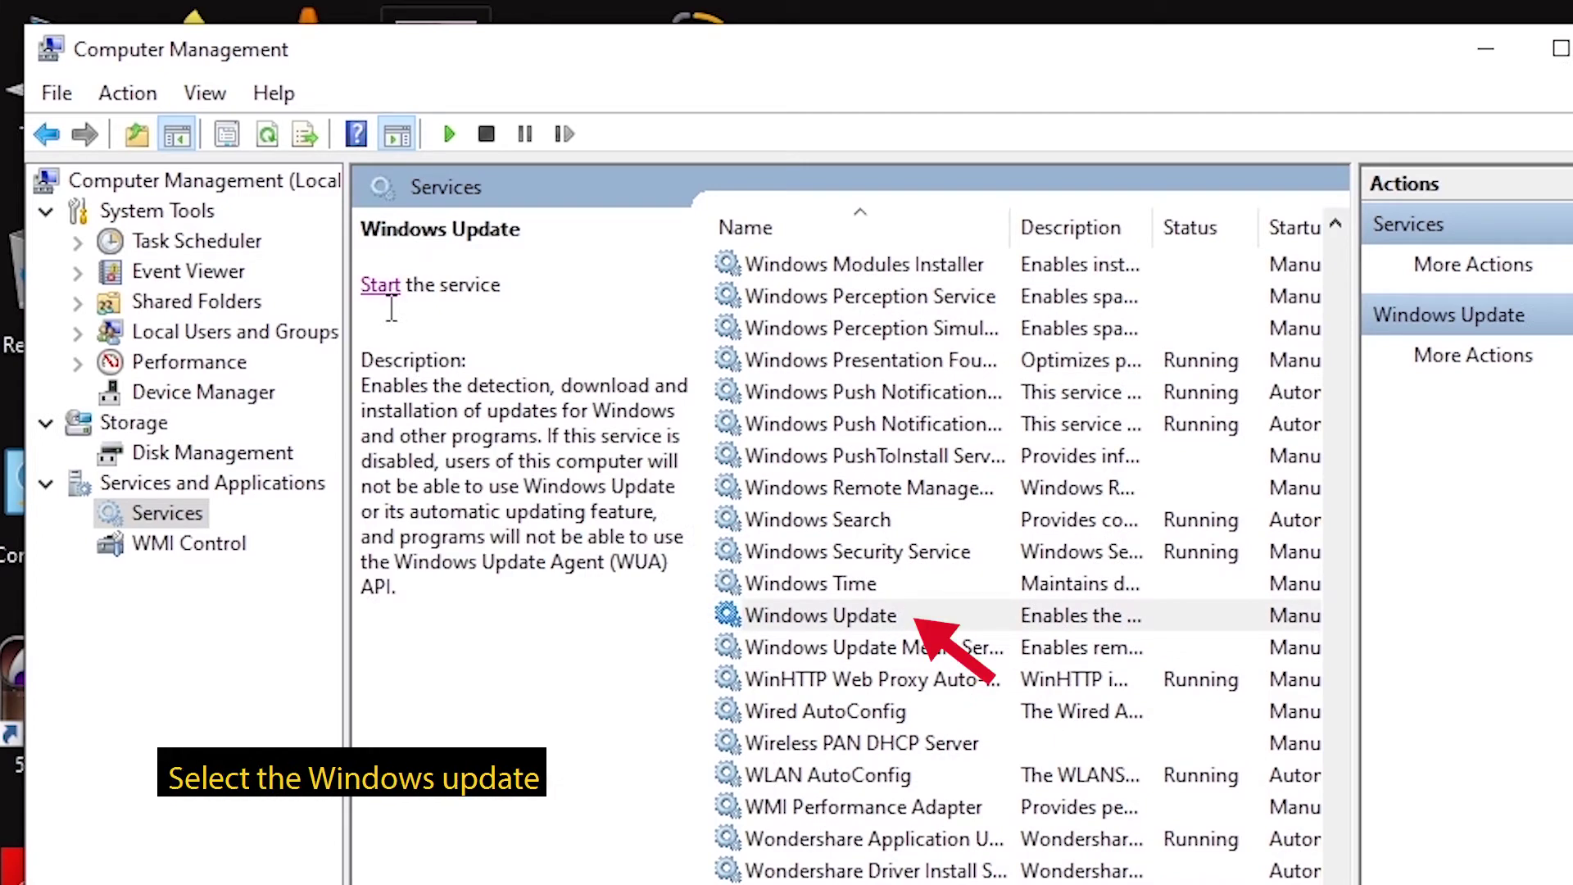
{"action": "left_click", "coordinate": [383, 289]}
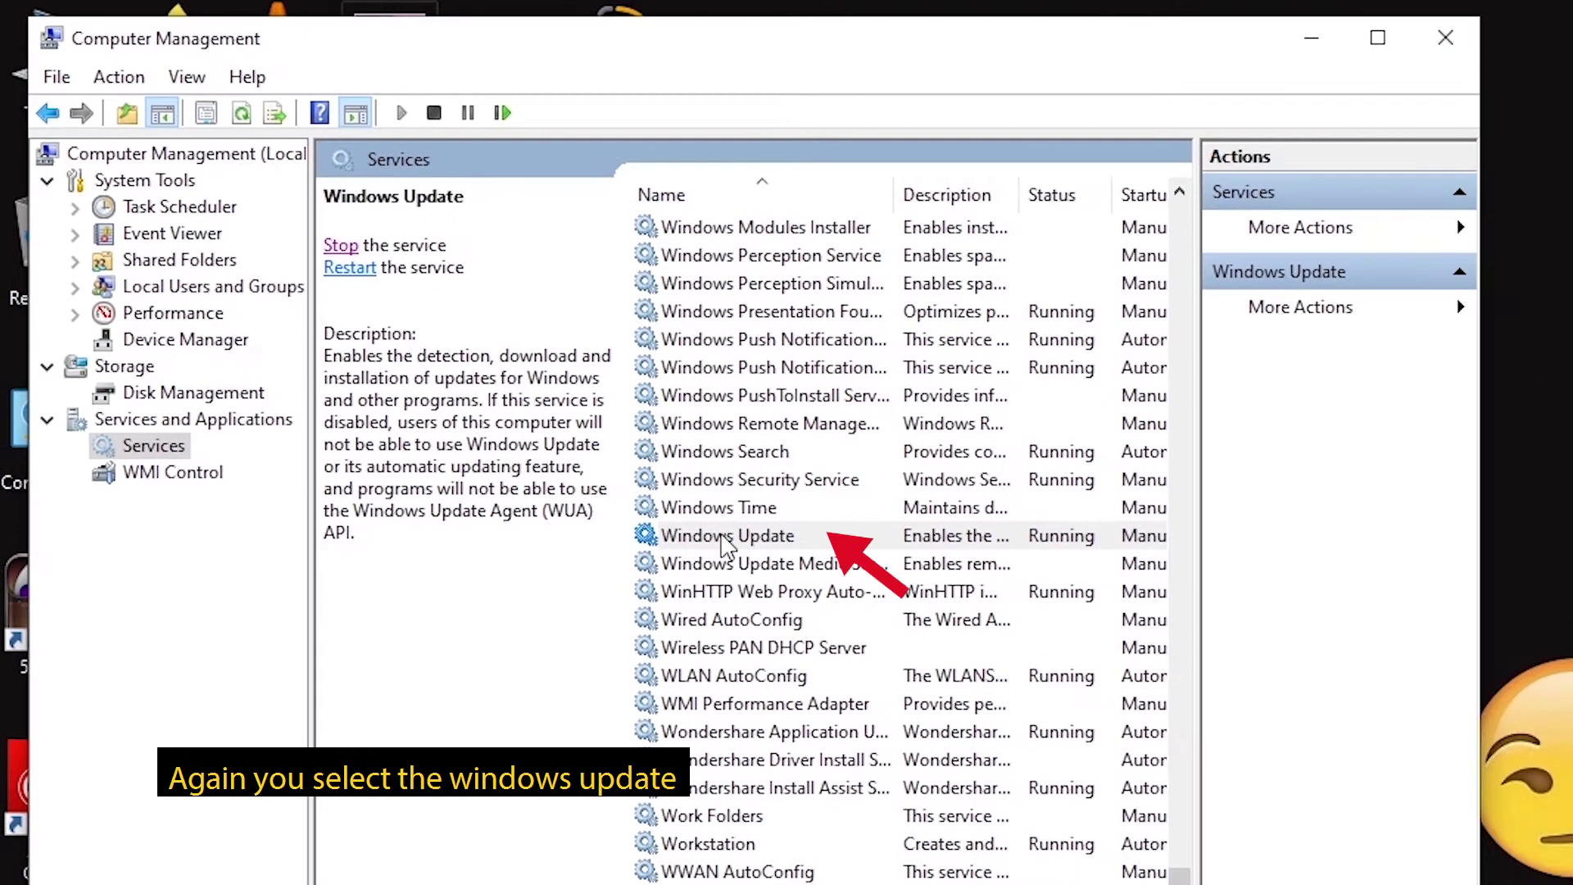
Step: Open the Windows Update service's properties, set its startup type to Disabled, and apply the change
{"action": "right_click", "coordinate": [818, 617]}
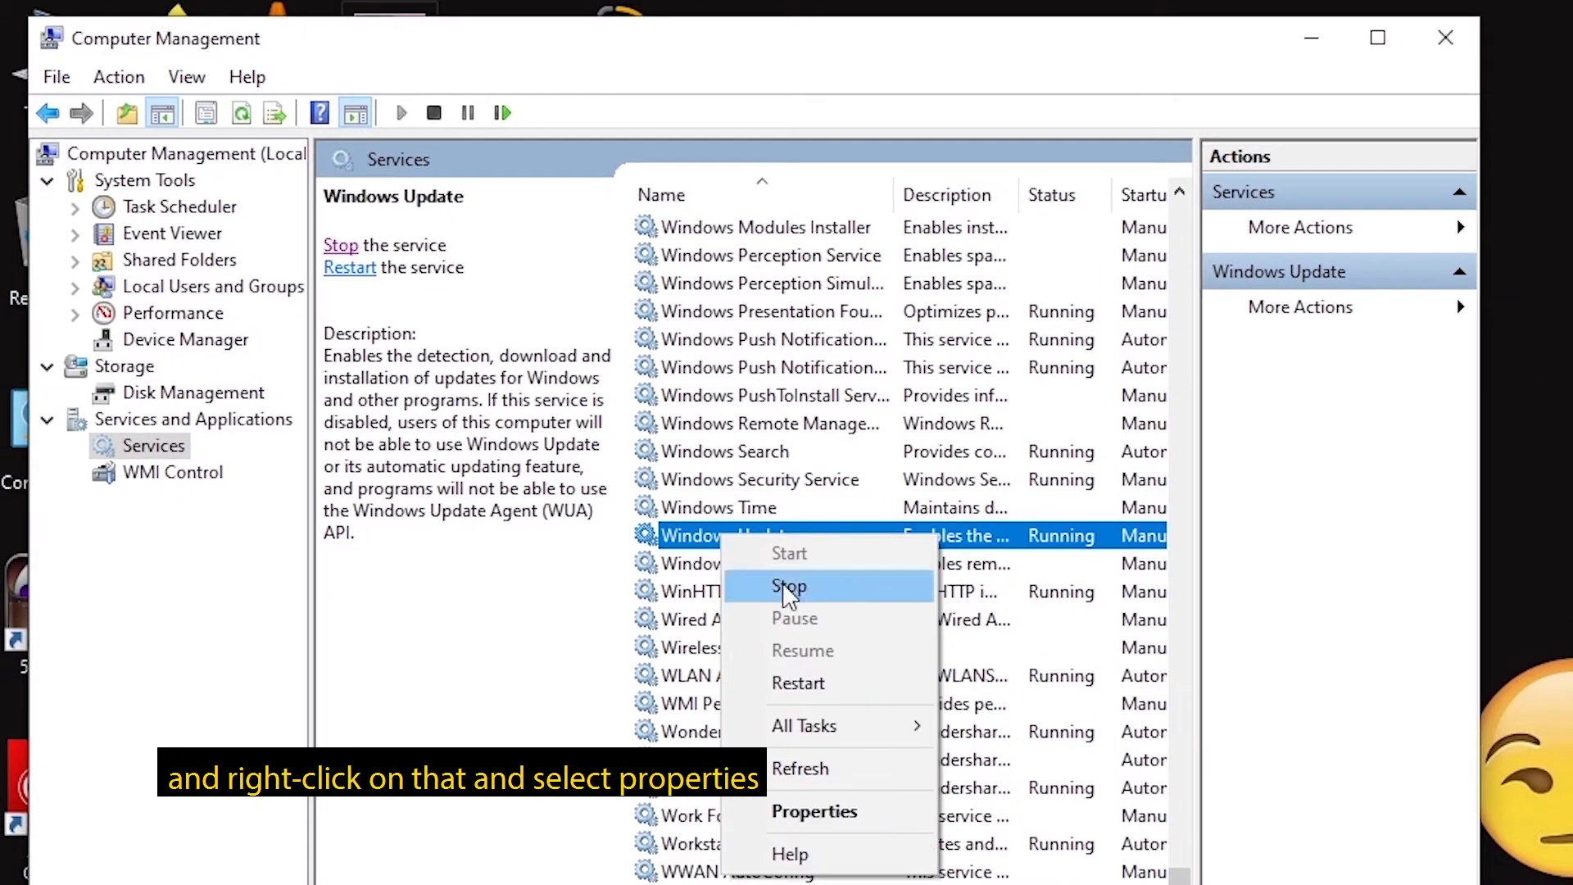
{"action": "left_click", "coordinate": [824, 808]}
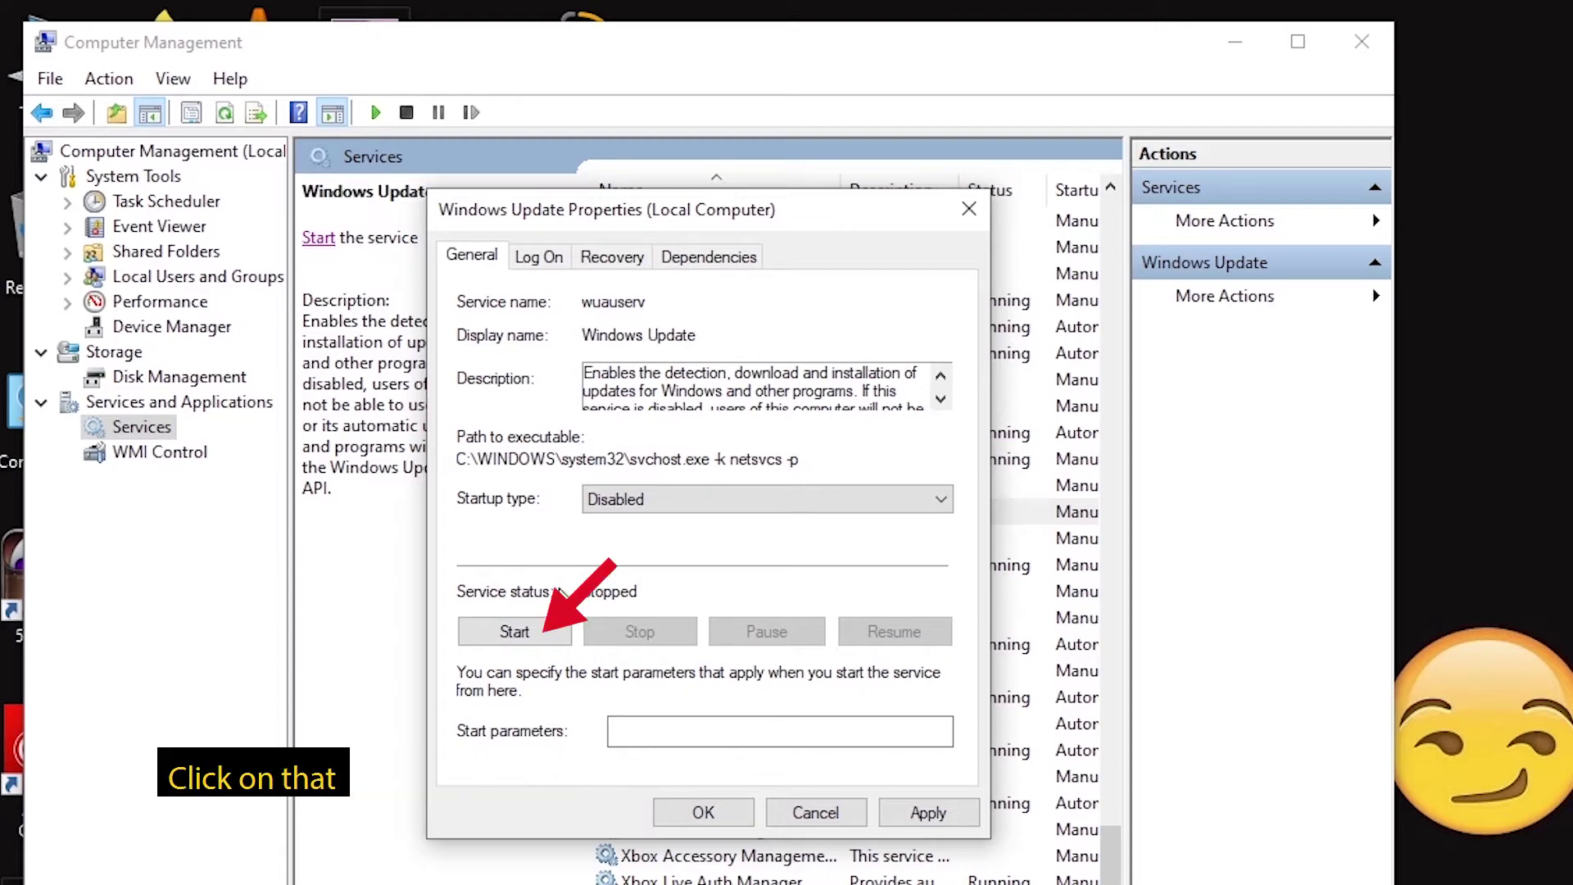
{"action": "left_click", "coordinate": [541, 631]}
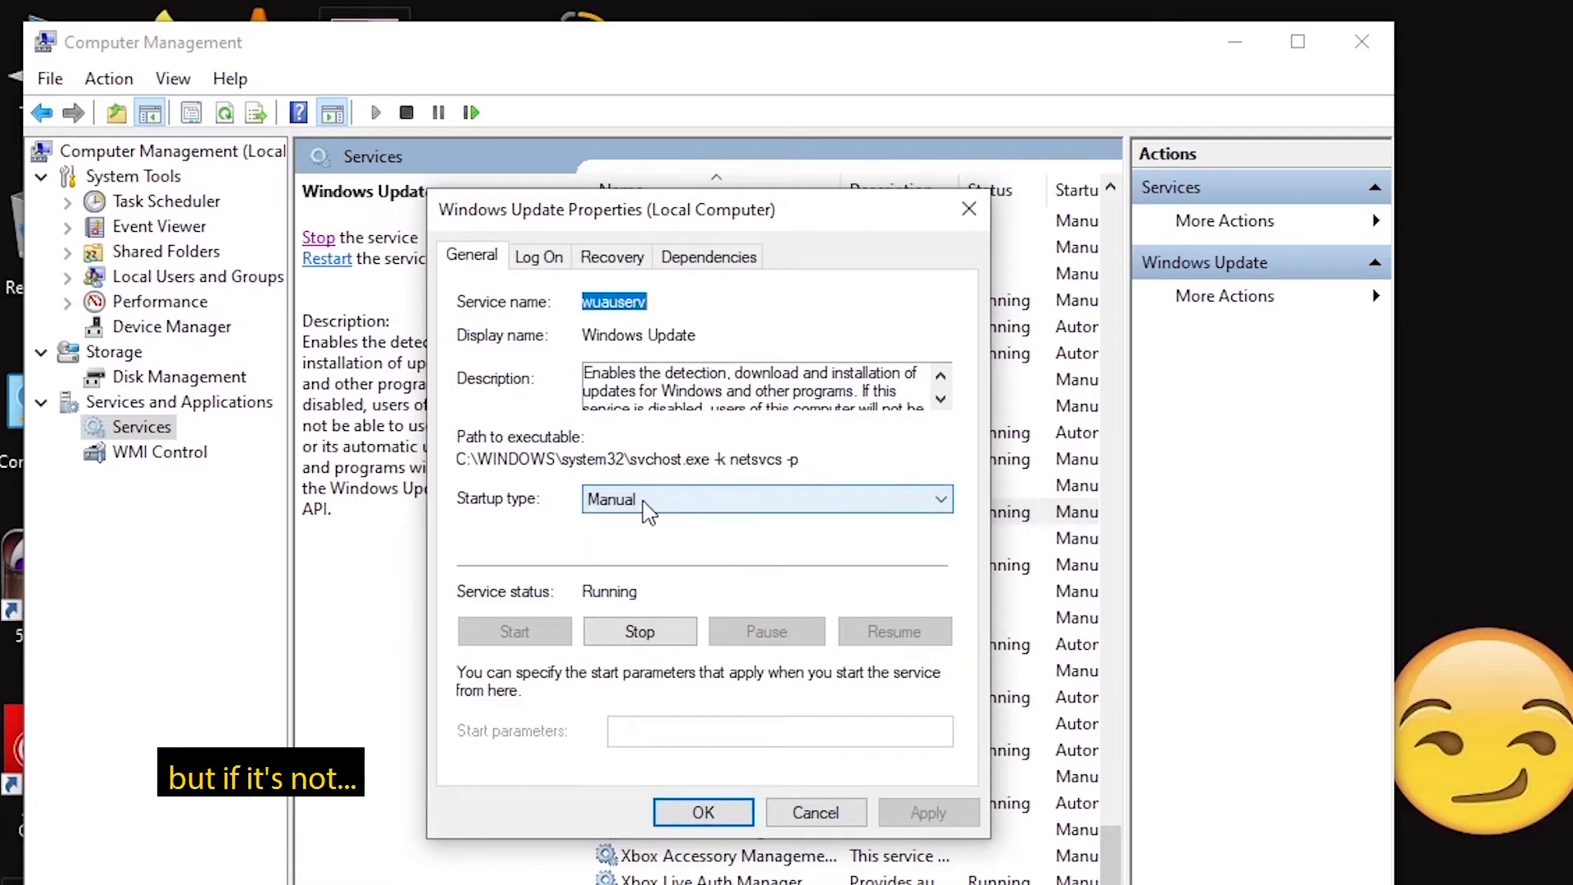
{"action": "left_click", "coordinate": [648, 508]}
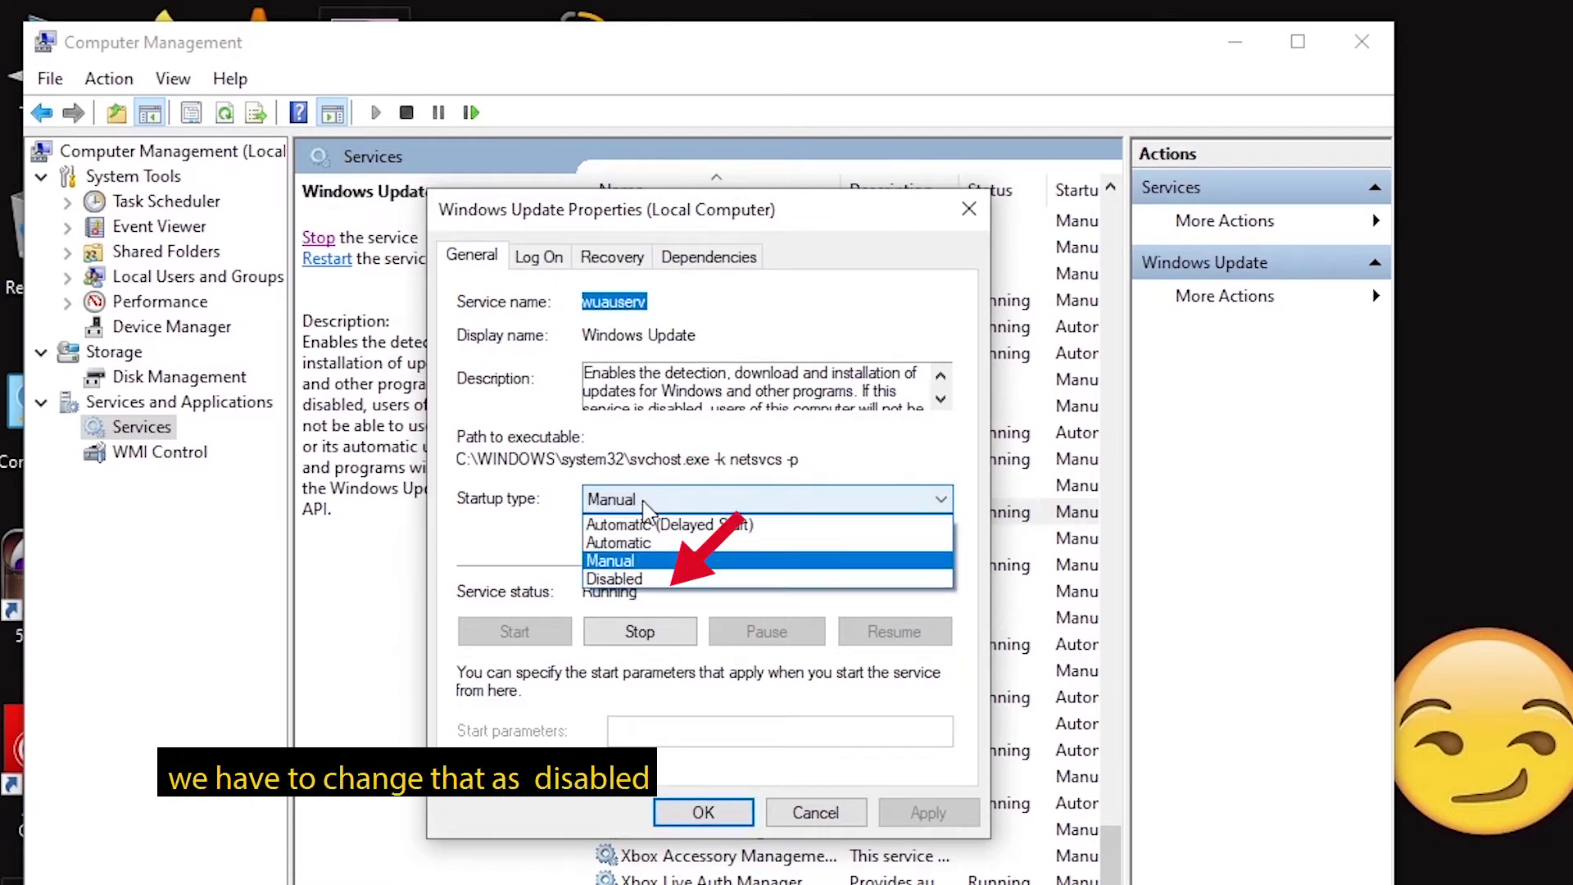
{"action": "left_click", "coordinate": [645, 583]}
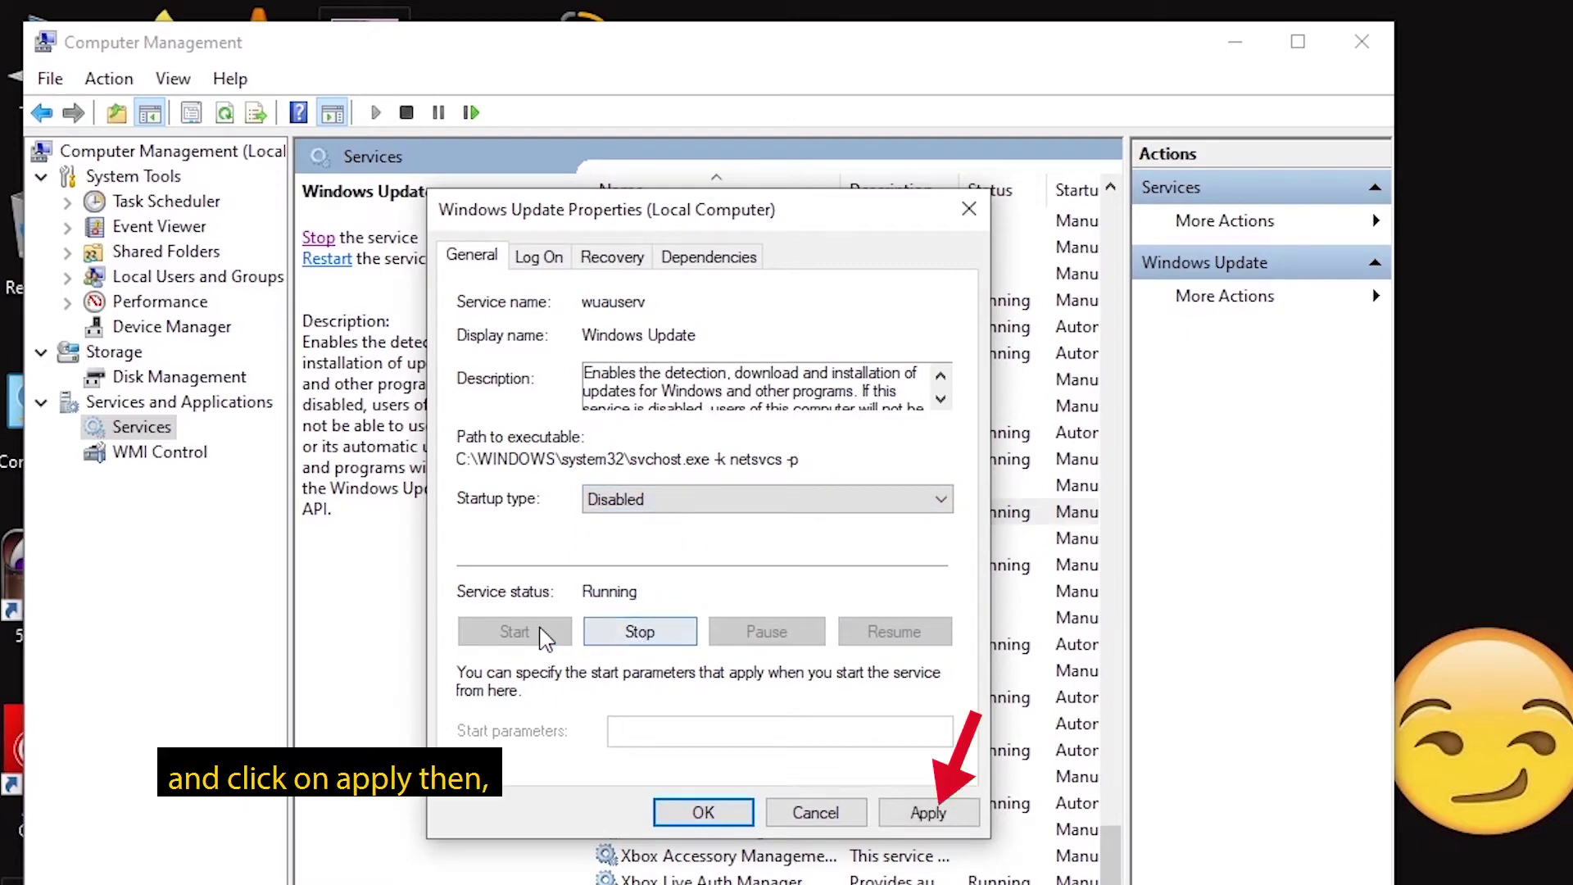
{"action": "left_click", "coordinate": [932, 810]}
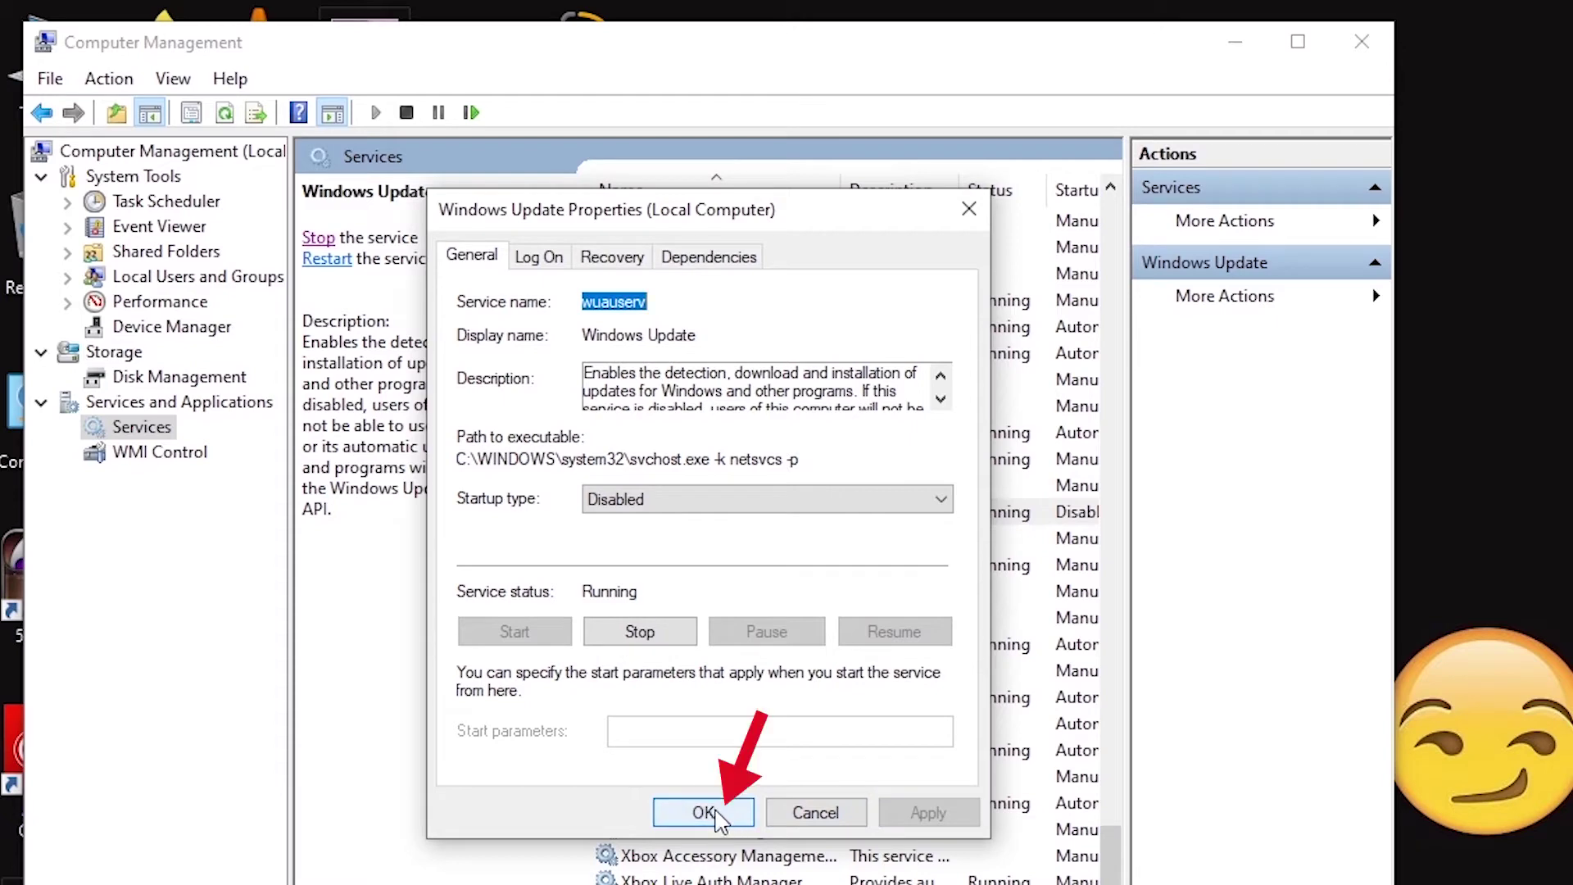
{"action": "left_click", "coordinate": [705, 812]}
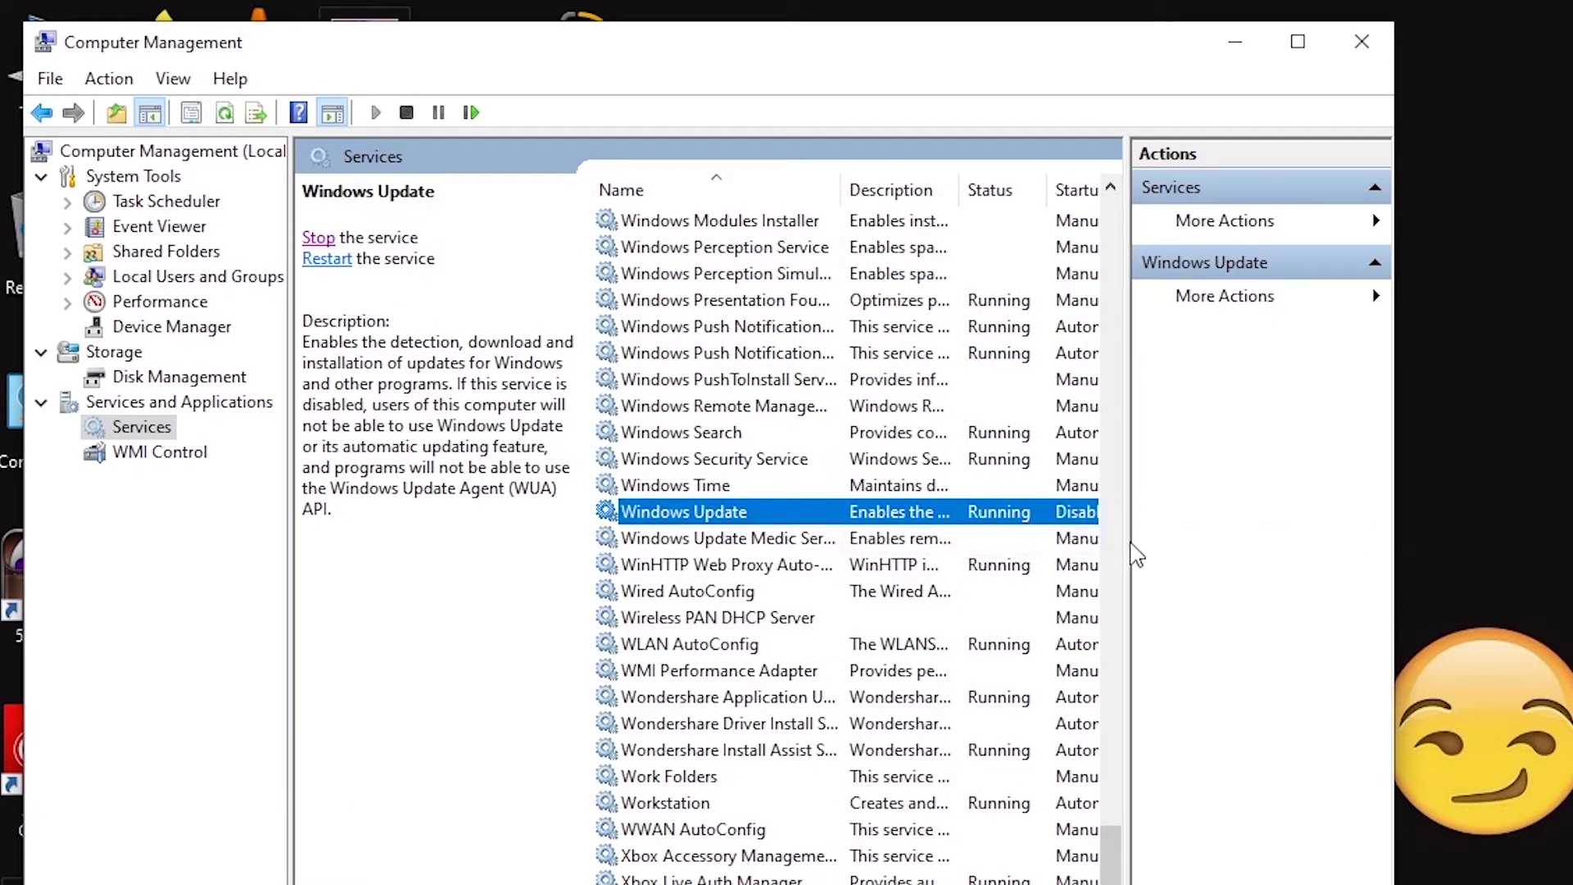
Step: Widen the services list to make room for the Startup Type column, and close Computer Management
{"action": "left_click_drag", "start_coordinate": [1128, 615], "coordinate": [1253, 615]}
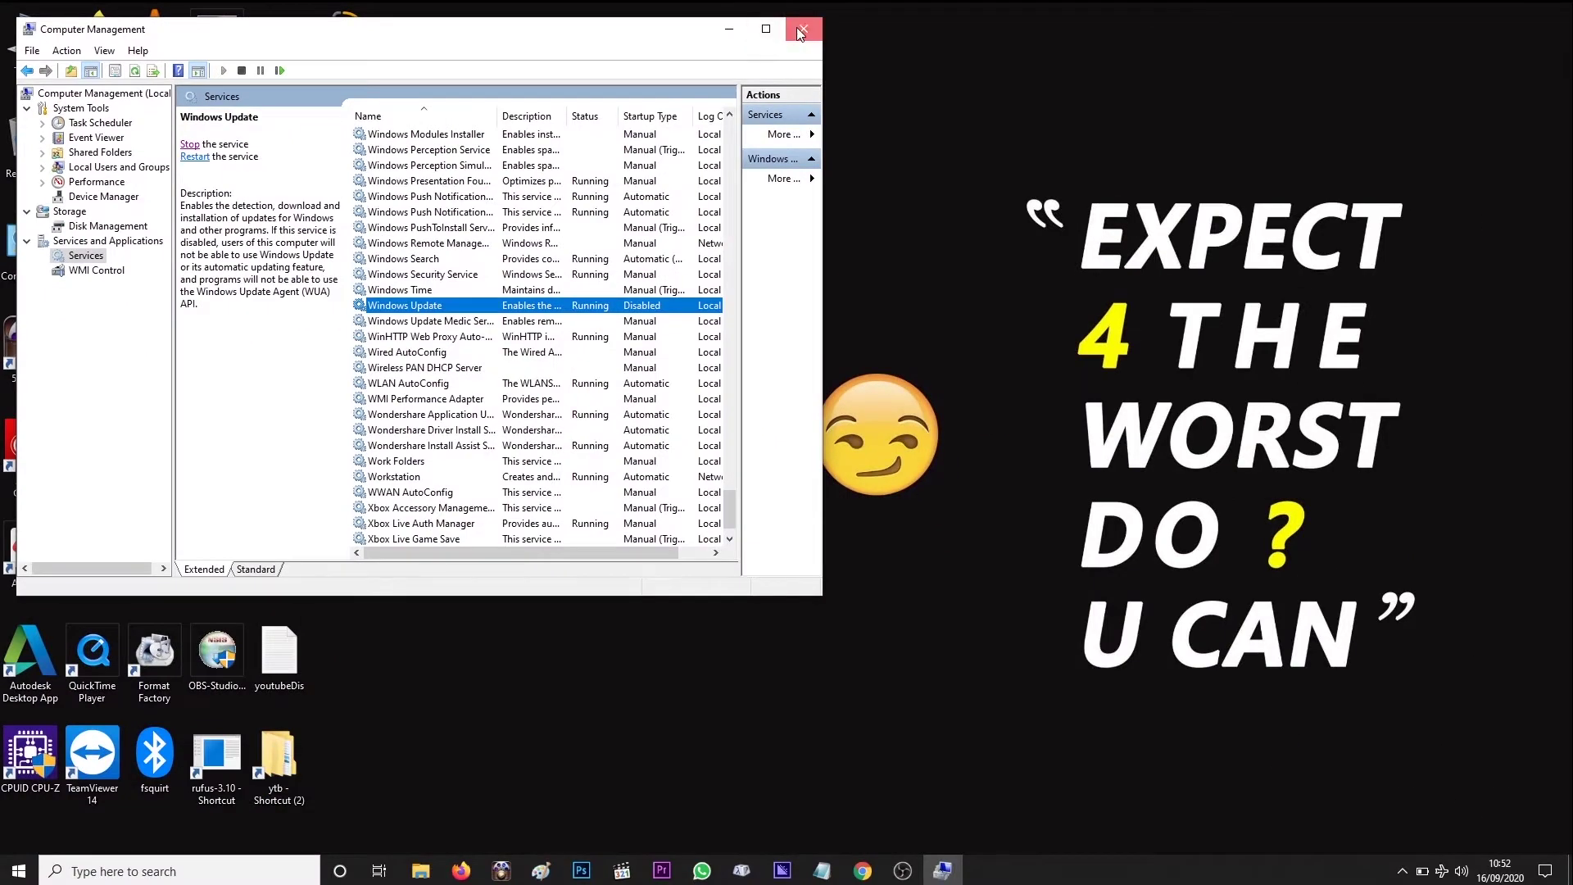
{"action": "left_click", "coordinate": [798, 29]}
{"action": "right_click", "coordinate": [827, 86]}
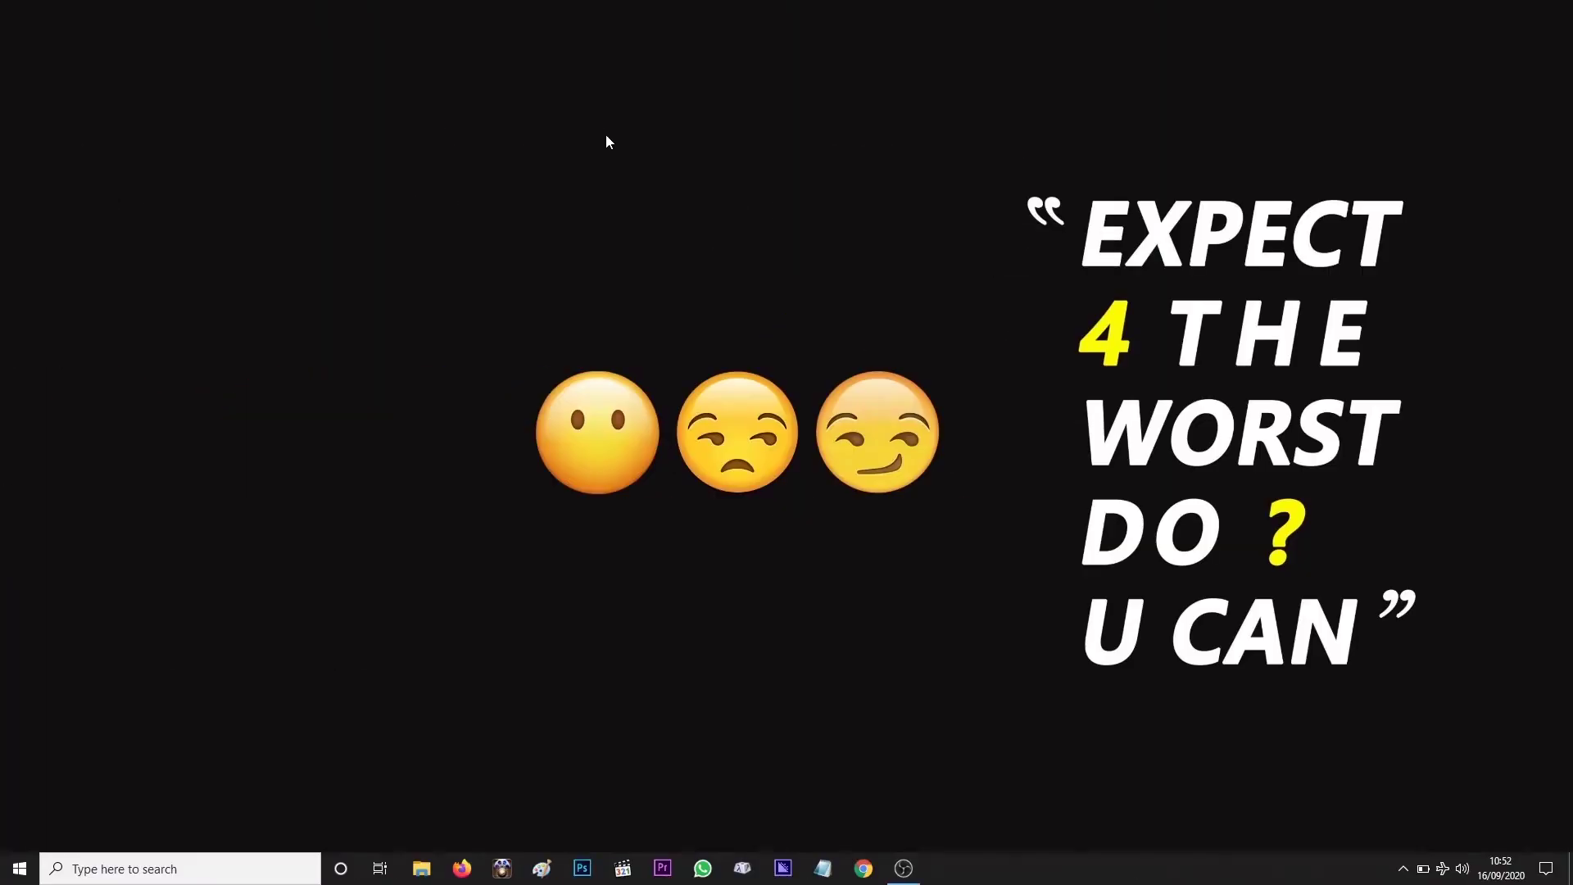
{"action": "right_click", "coordinate": [605, 132]}
{"action": "left_click", "coordinate": [668, 168]}
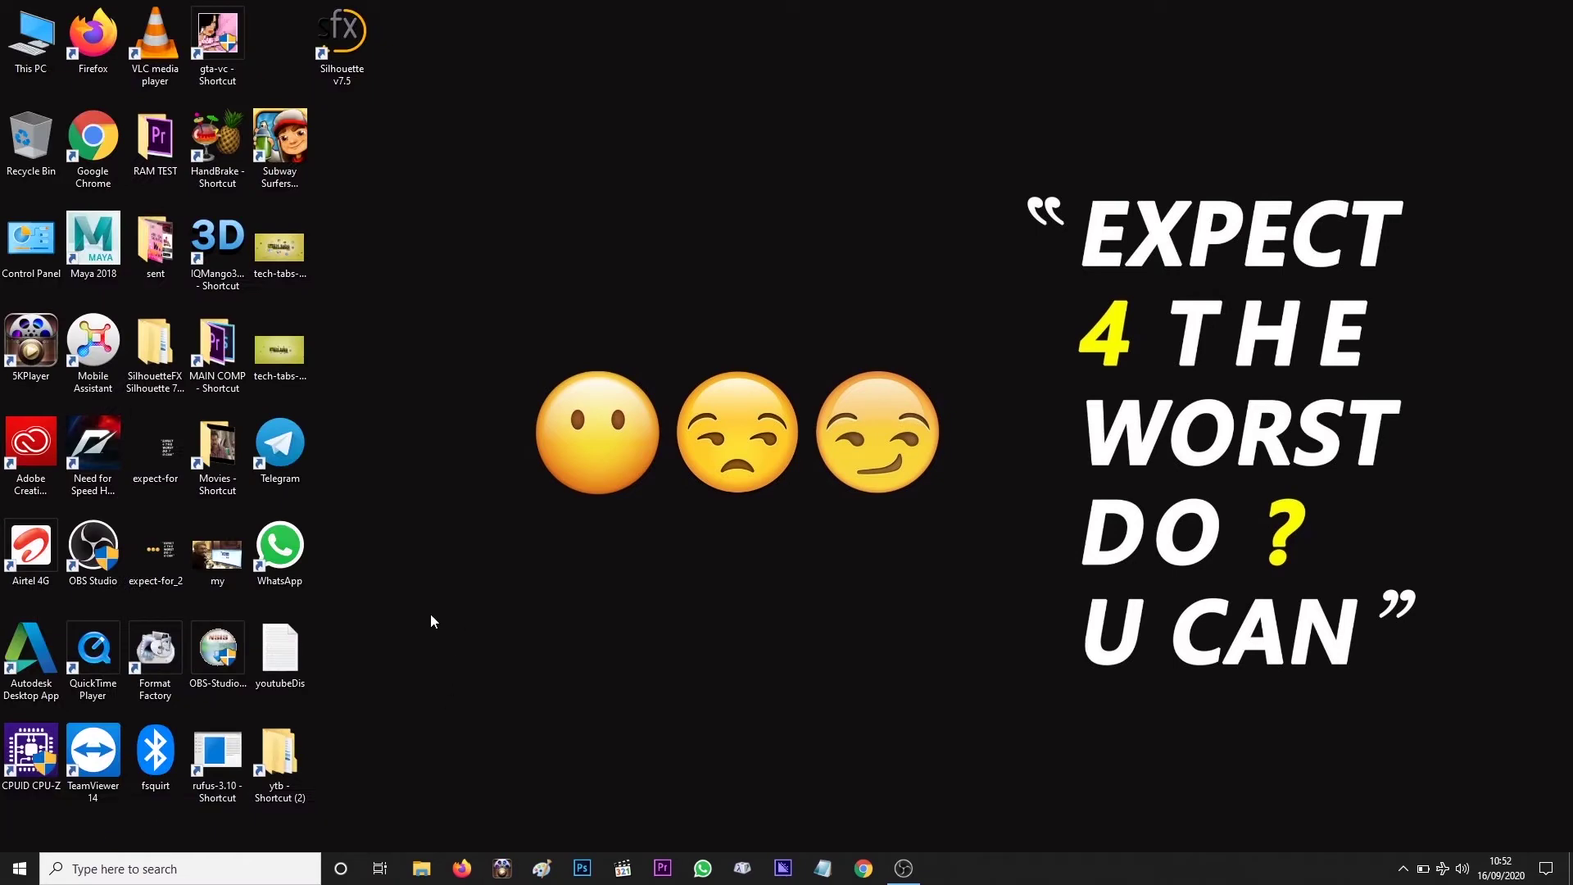
Step: Find and open the Run dialog through Windows search, and launch the Local Group Policy Editor with gpedit.msc
{"action": "left_click", "coordinate": [199, 867]}
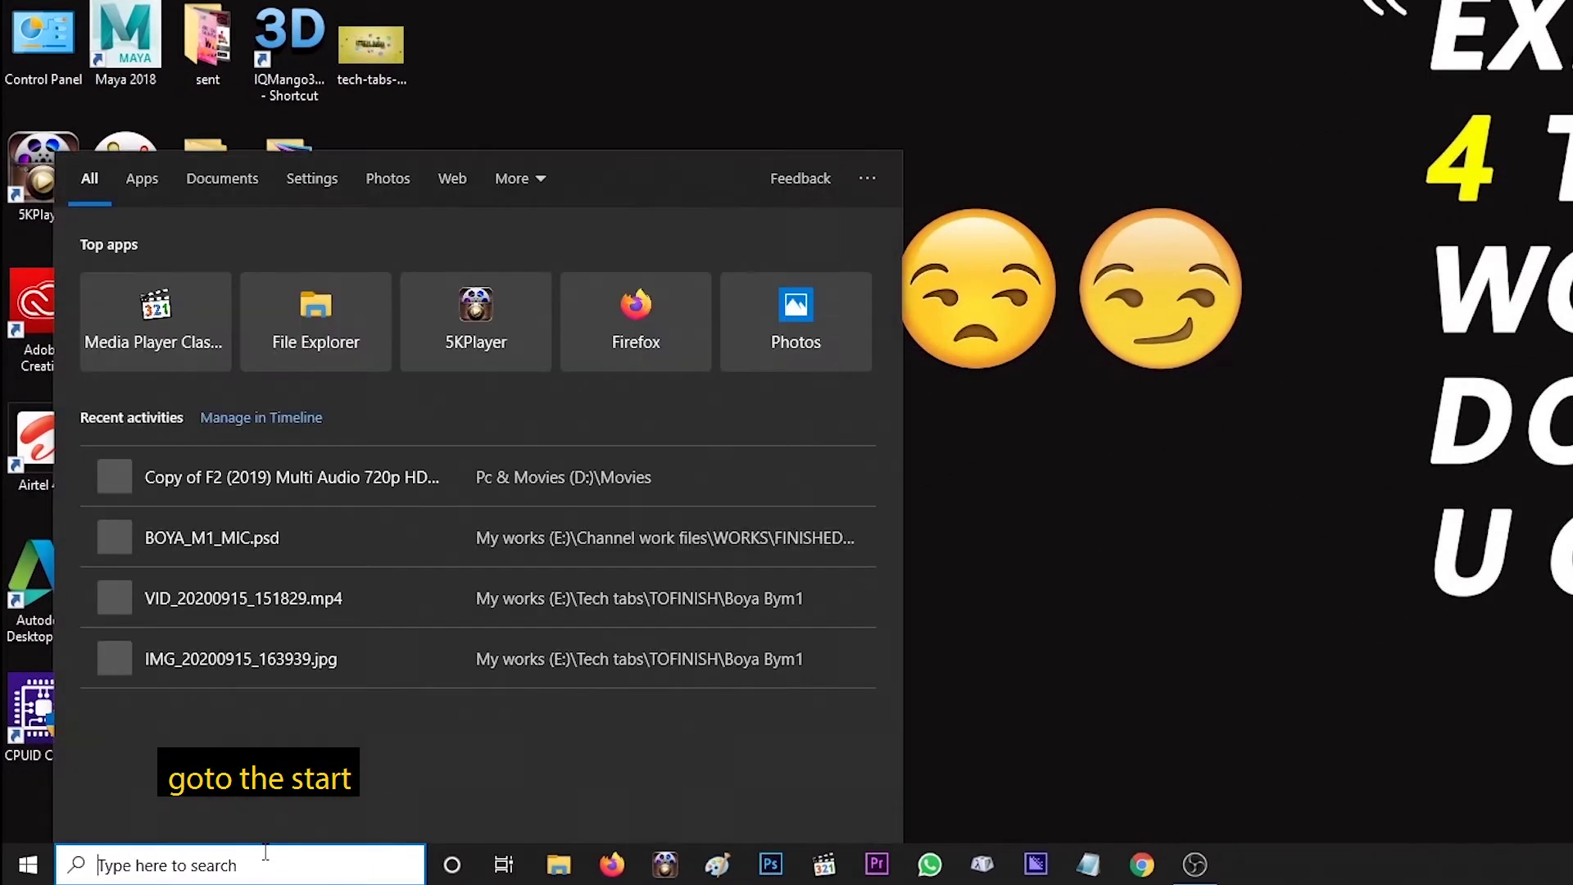
{"action": "type", "text": "run"}
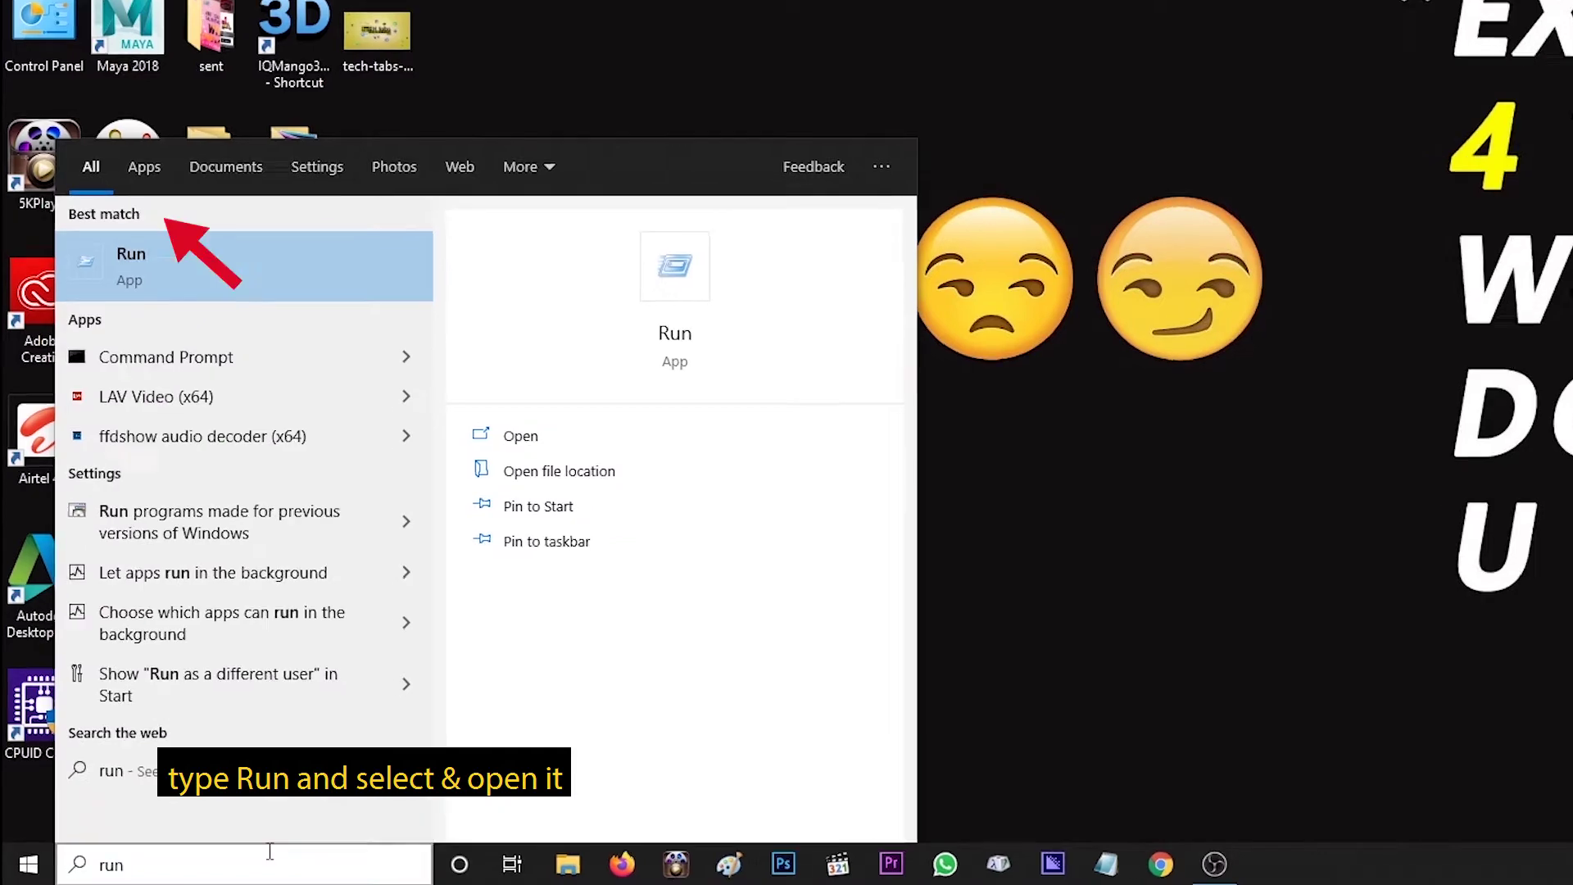
{"action": "key", "text": "Return"}
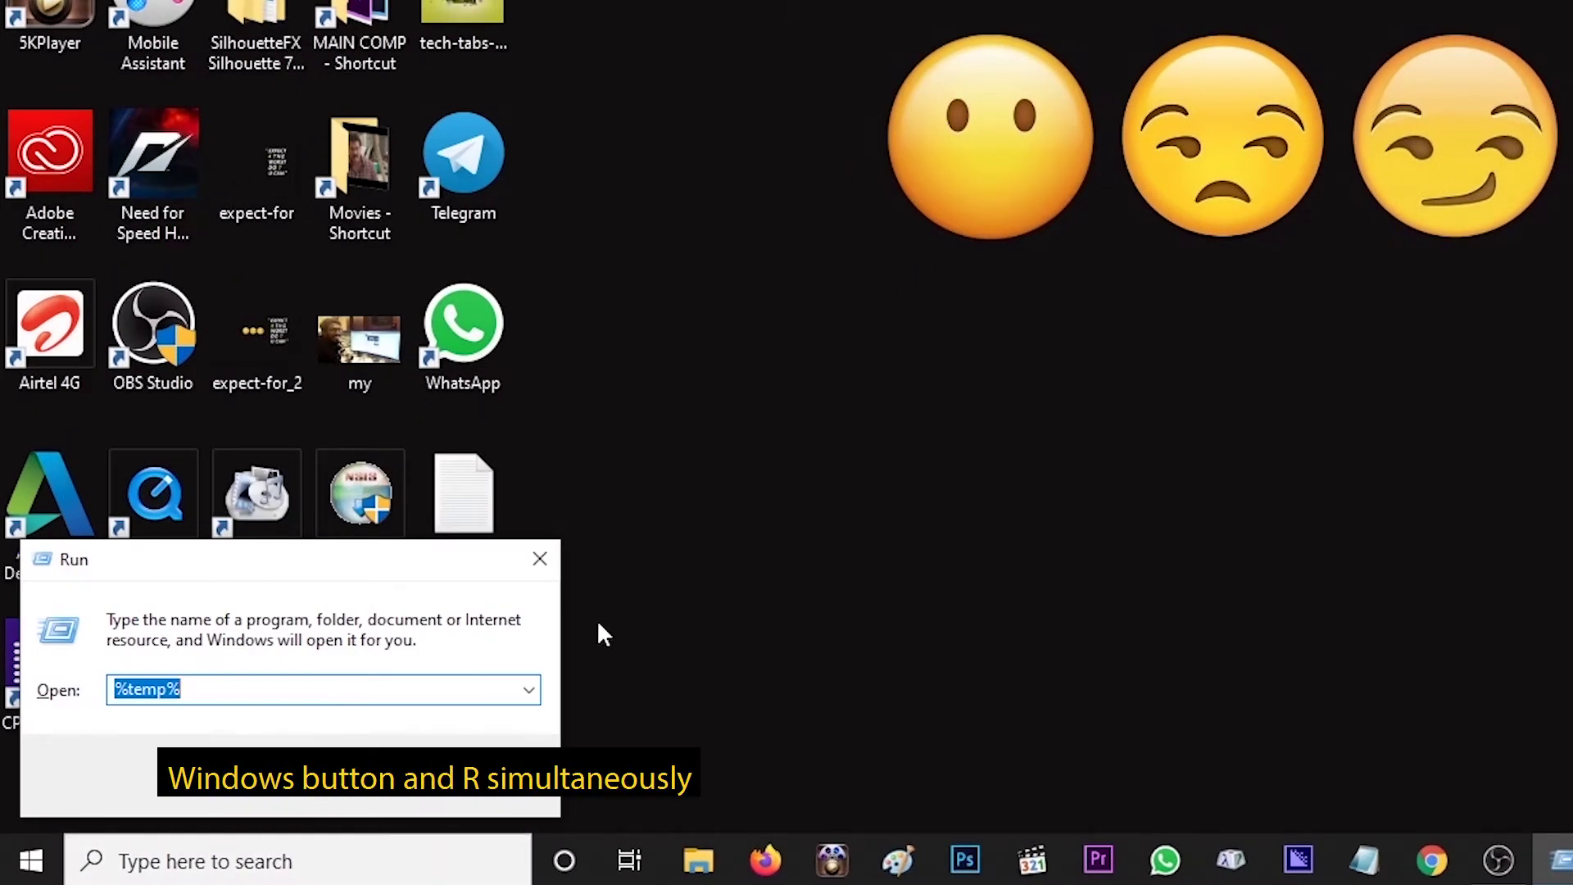
{"action": "left_click", "coordinate": [223, 689]}
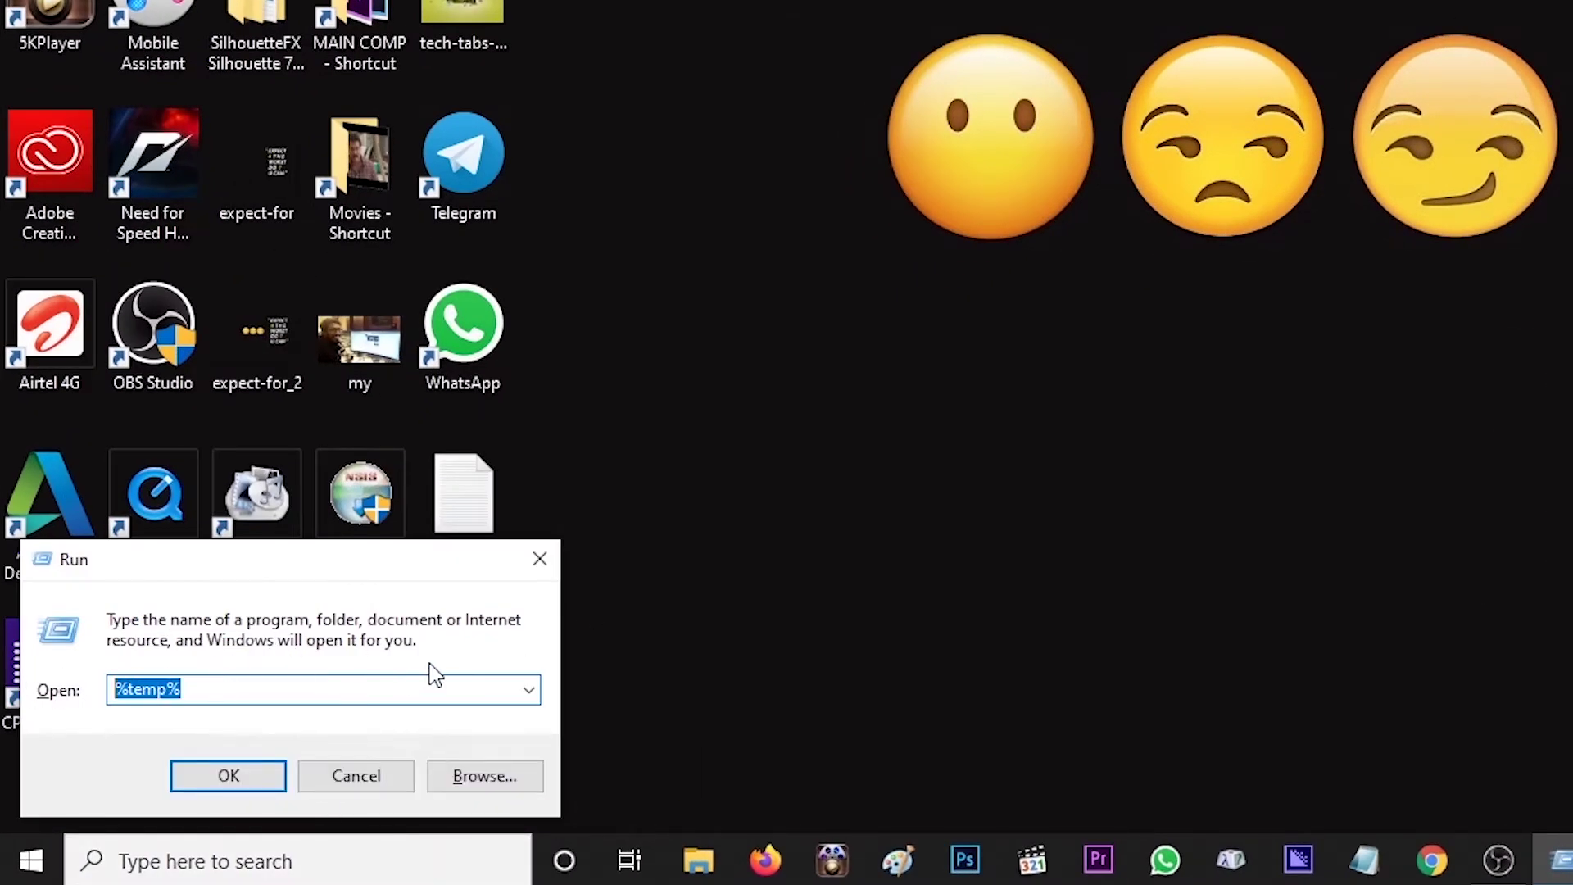
{"action": "type", "text": "g"}
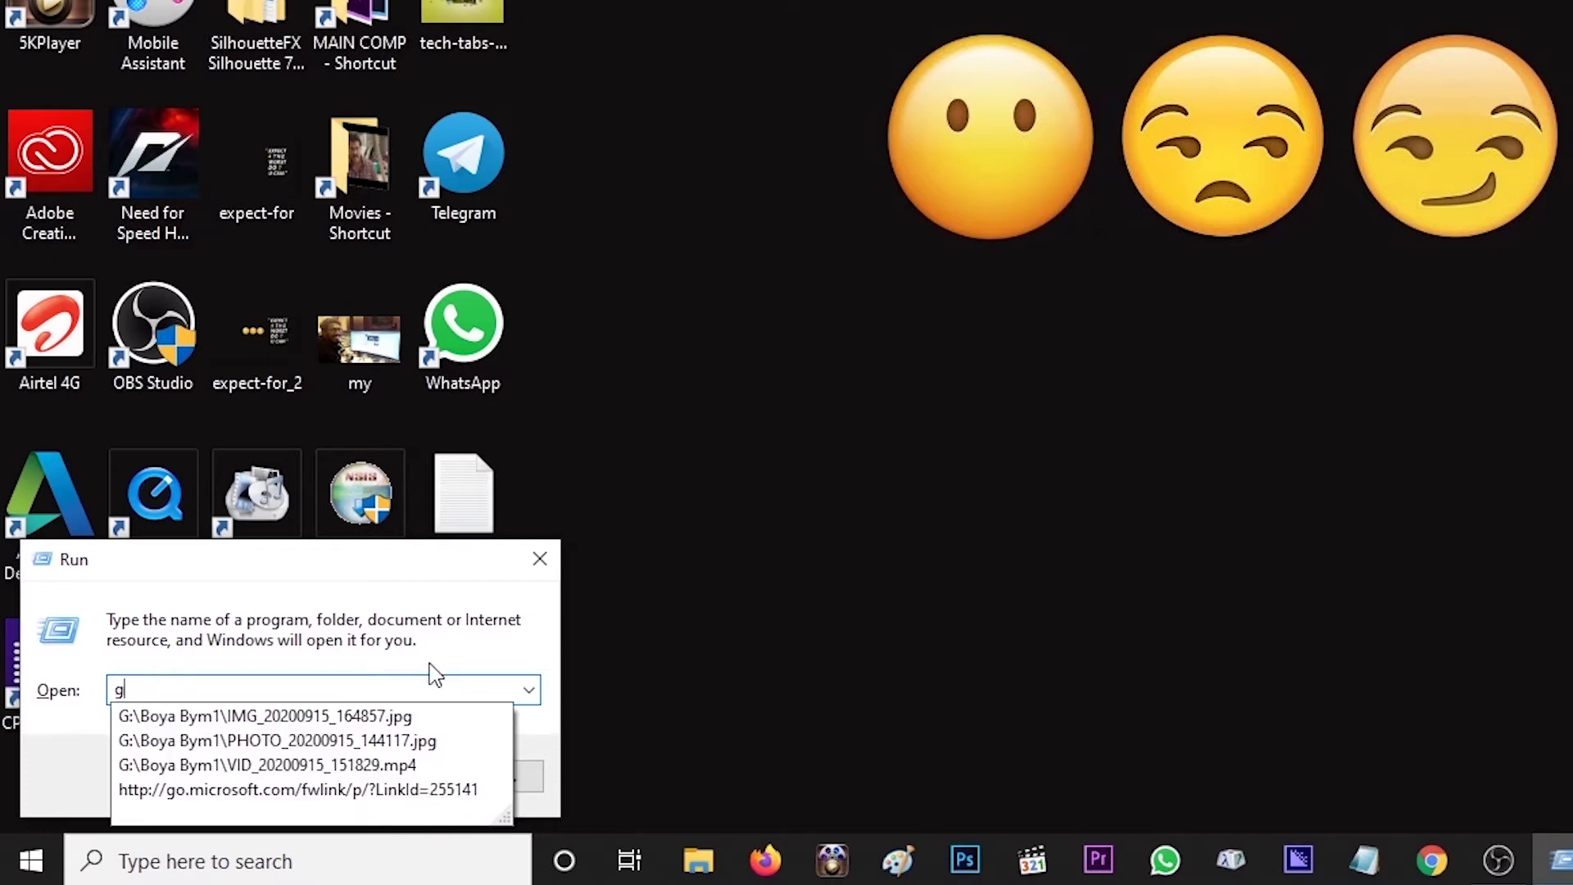
{"action": "type", "text": "p"}
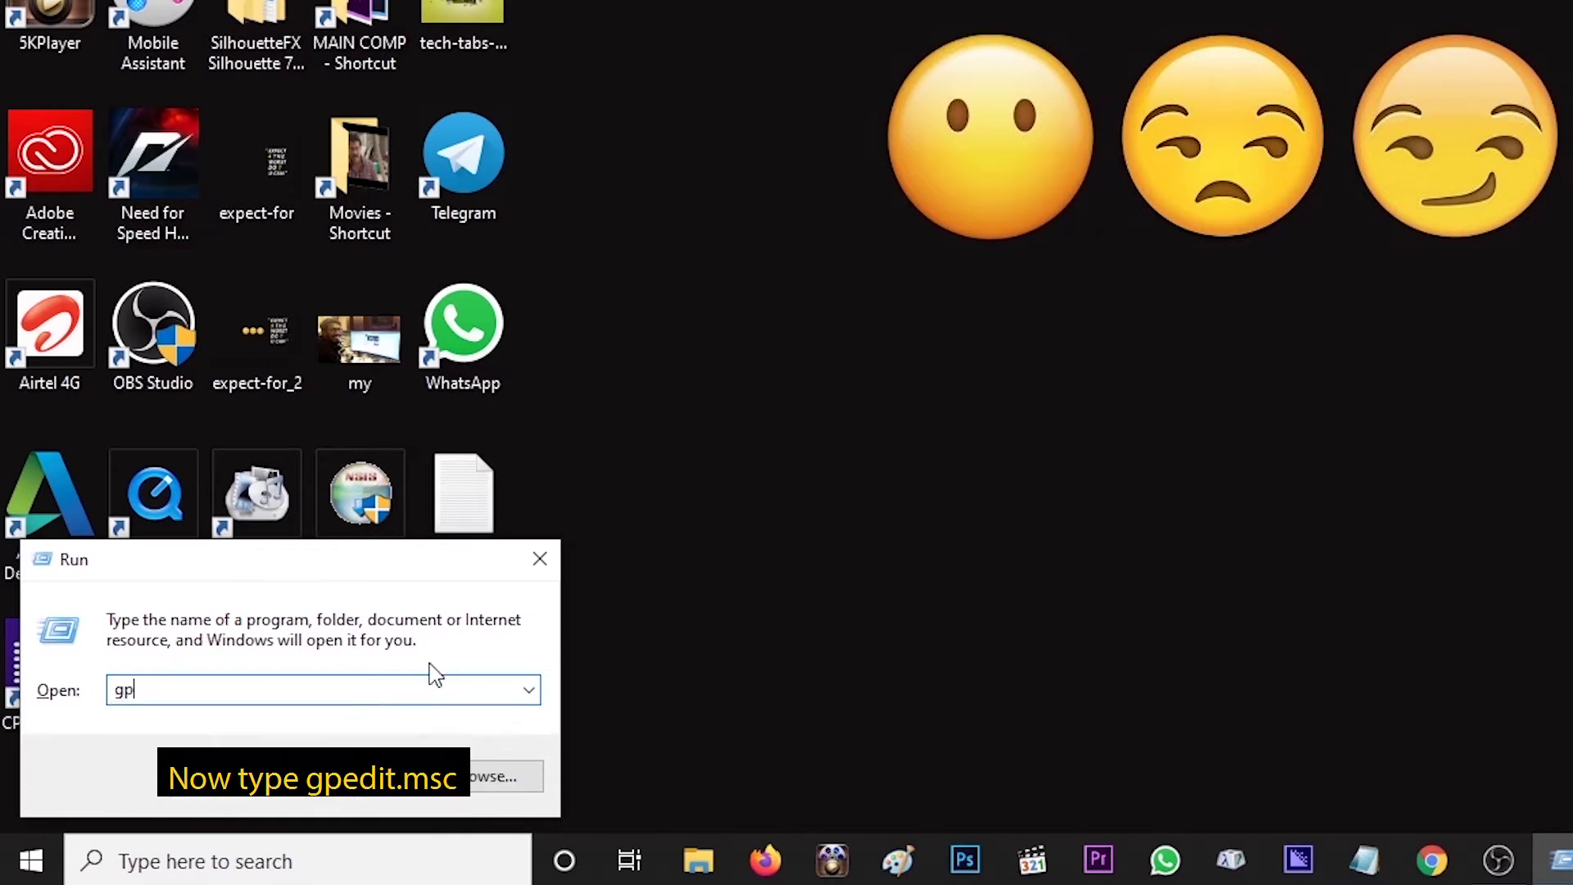
{"action": "type", "text": "edit"}
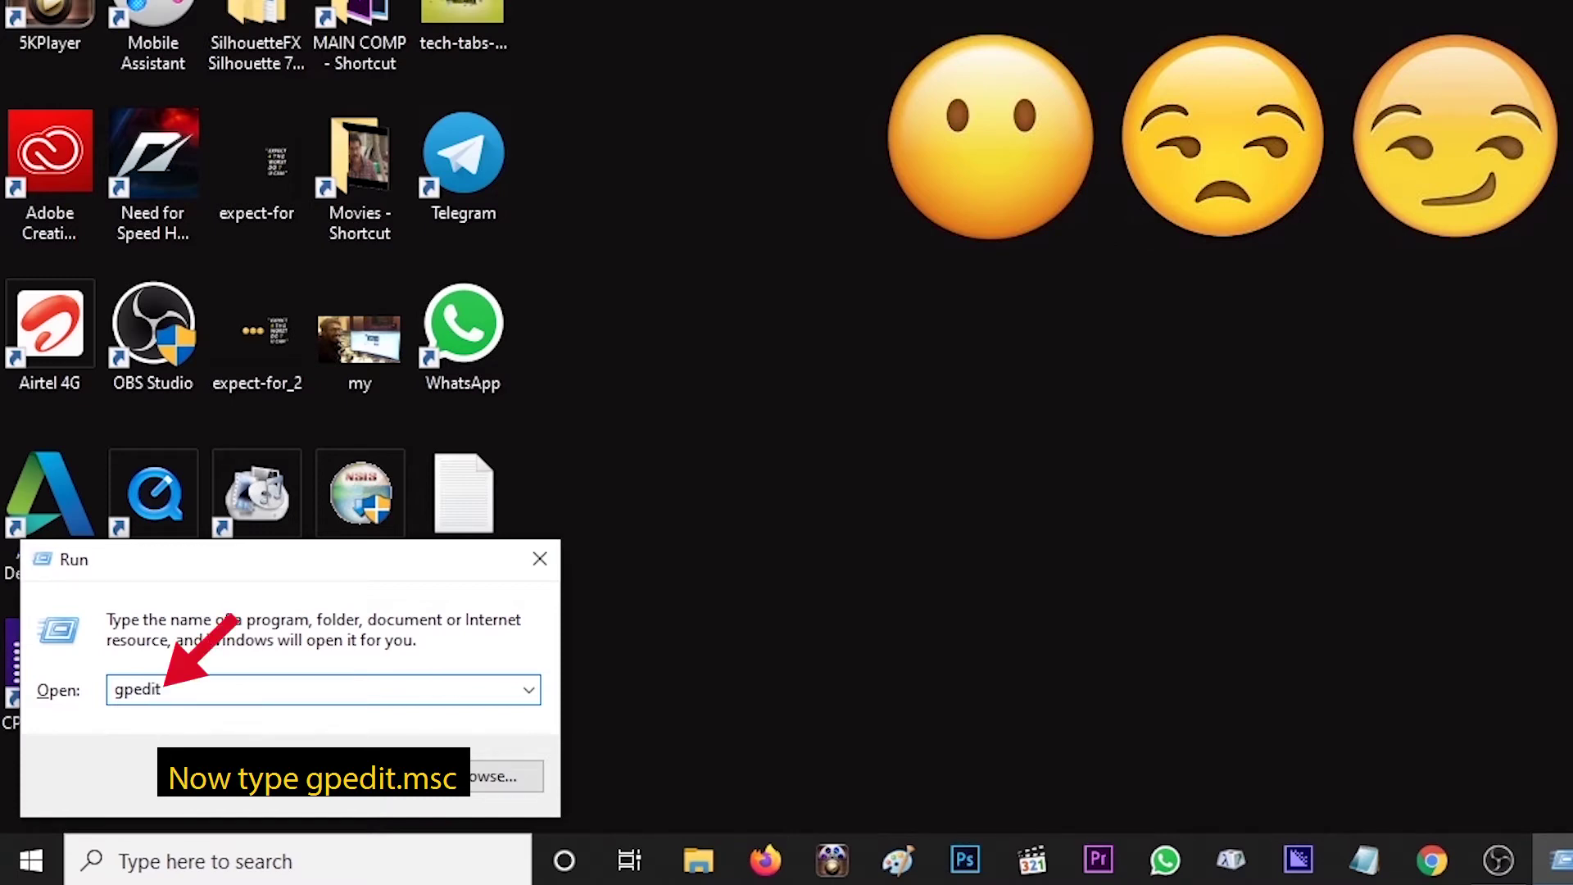
{"action": "type", "text": ".msc"}
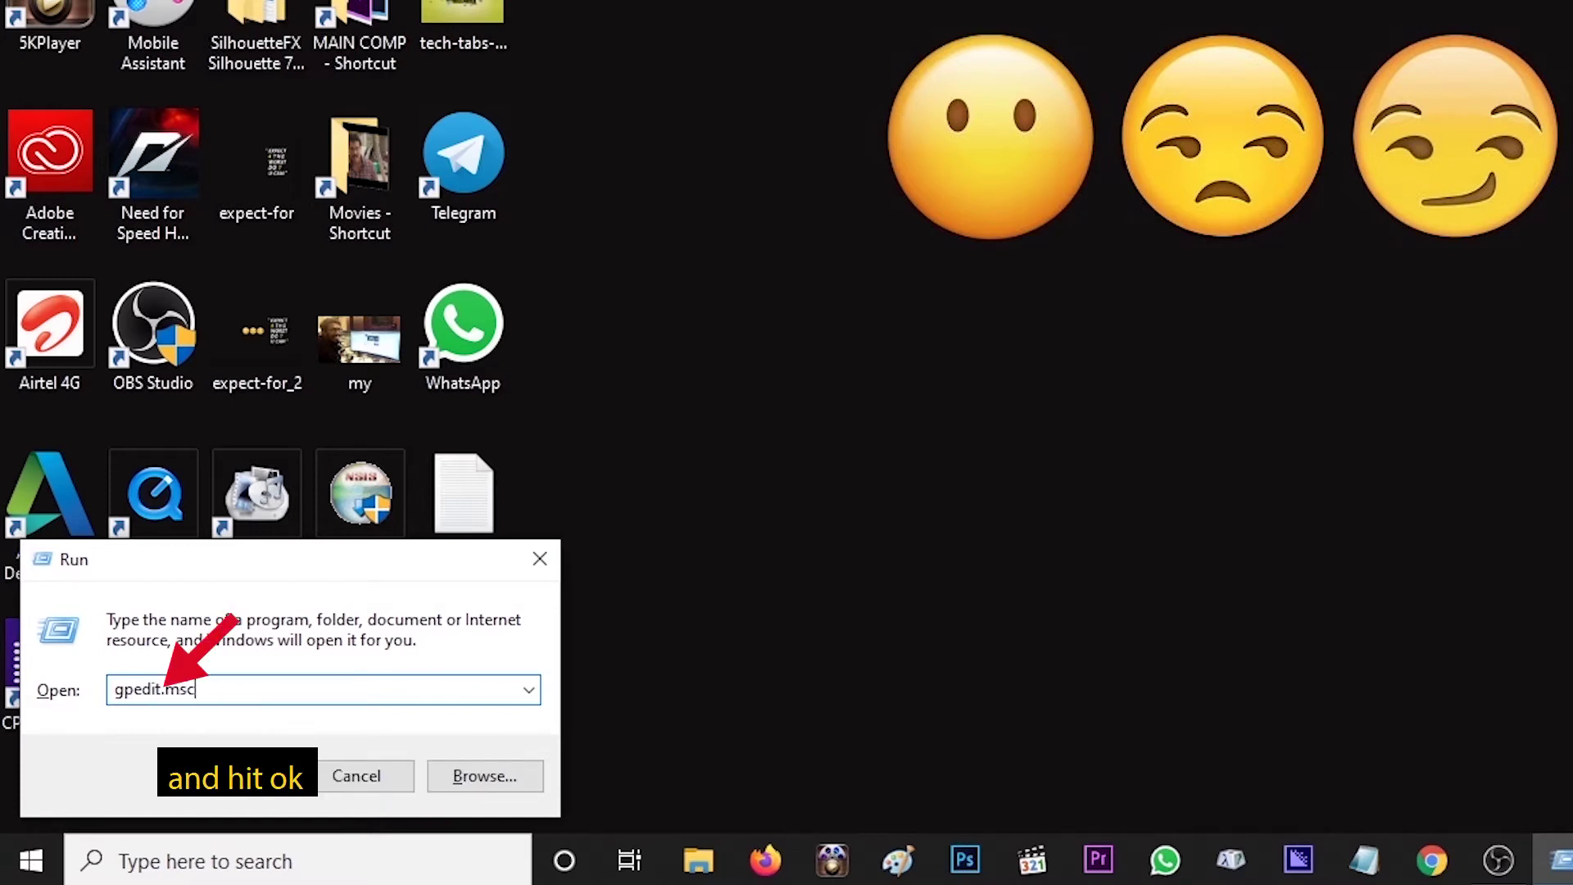
{"action": "key", "text": "Return"}
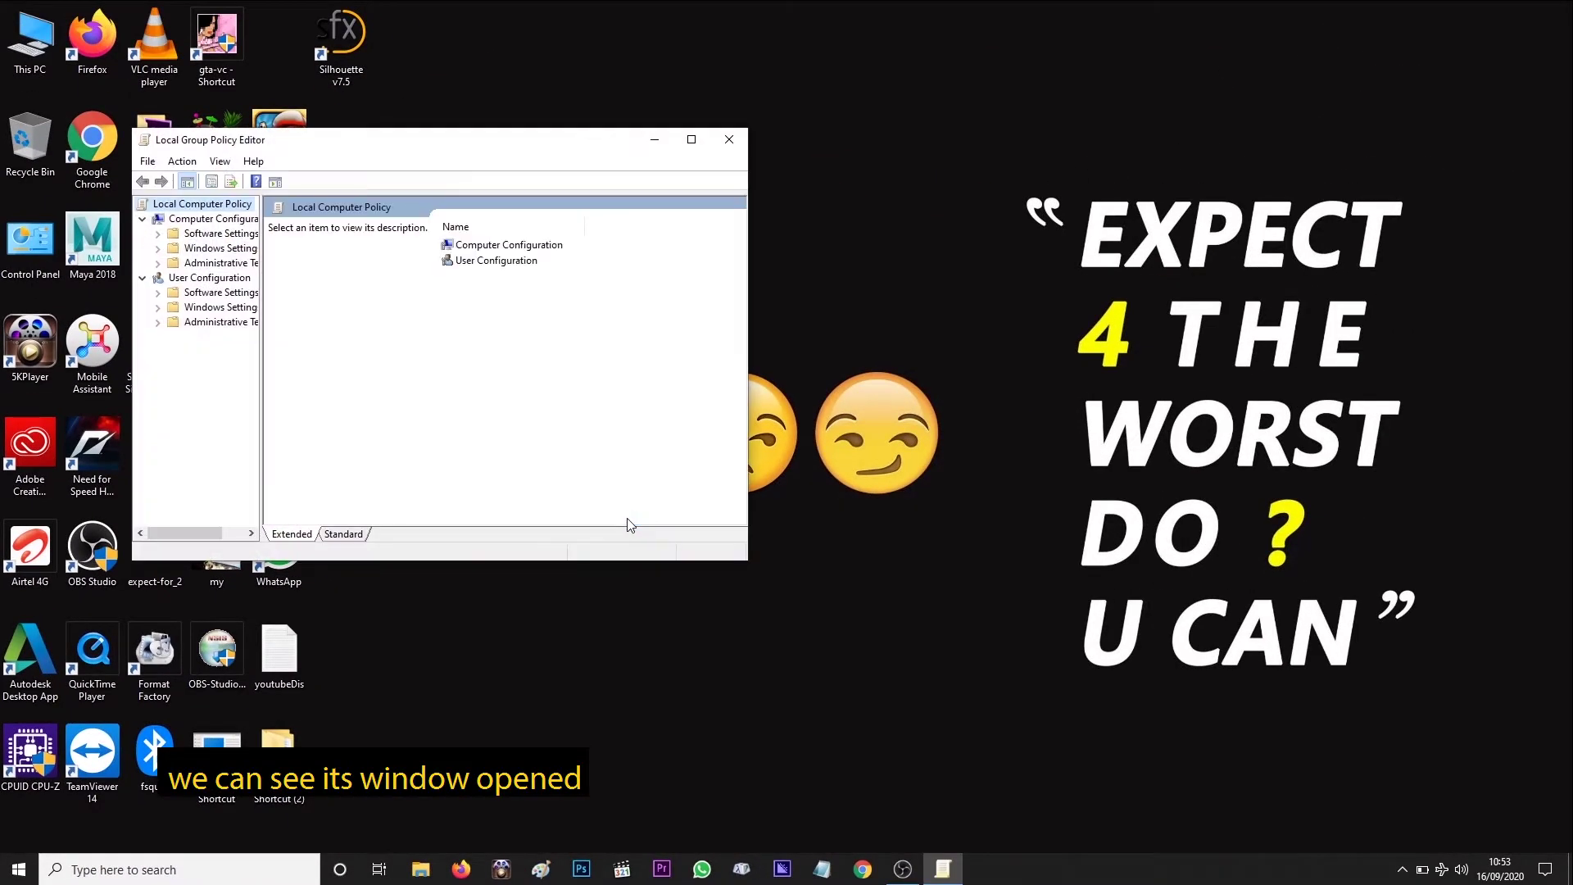
Step: Move the Local Group Policy Editor window nearer the middle of the desktop and widen its tree pane to show full folder names
{"action": "left_click", "coordinate": [691, 140]}
{"action": "left_click", "coordinate": [1515, 10]}
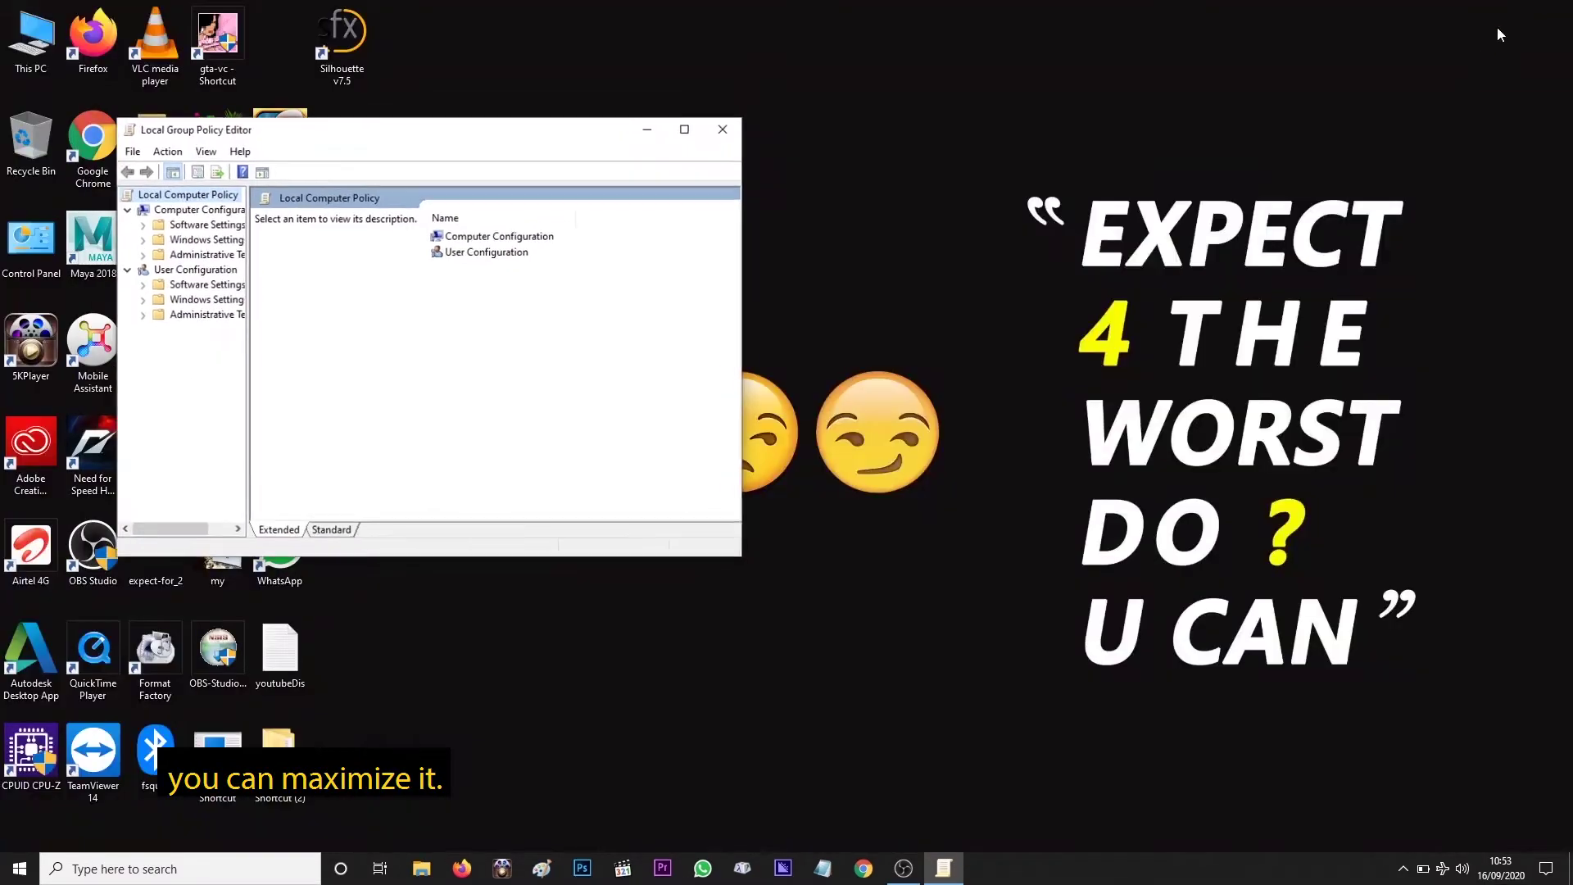
{"action": "left_click_drag", "start_coordinate": [492, 144], "coordinate": [845, 113]}
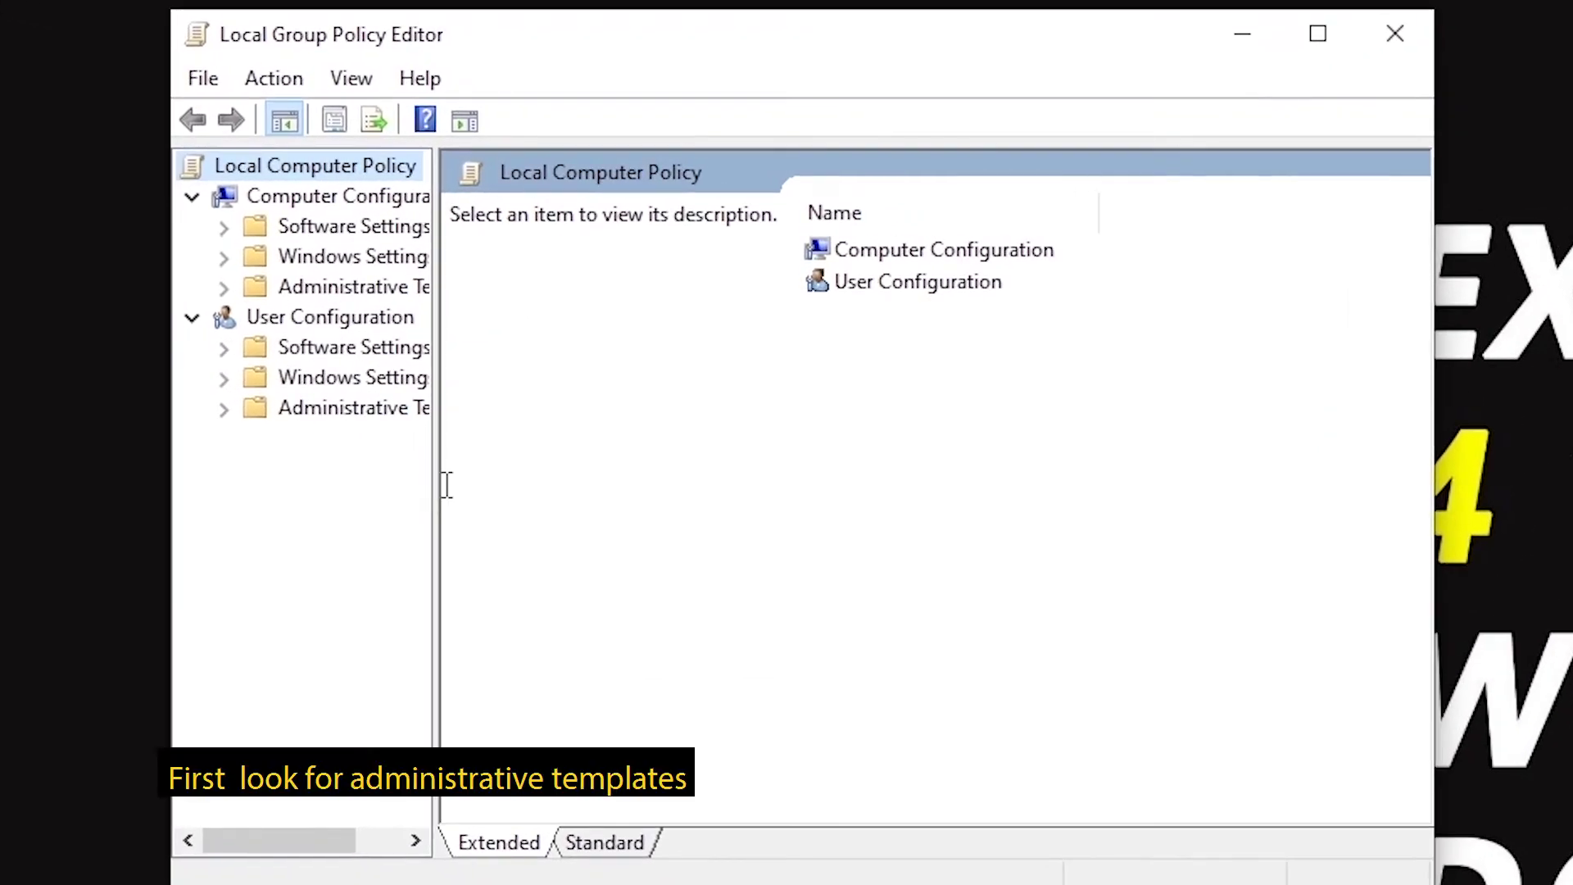
{"action": "left_click_drag", "start_coordinate": [435, 478], "coordinate": [557, 478]}
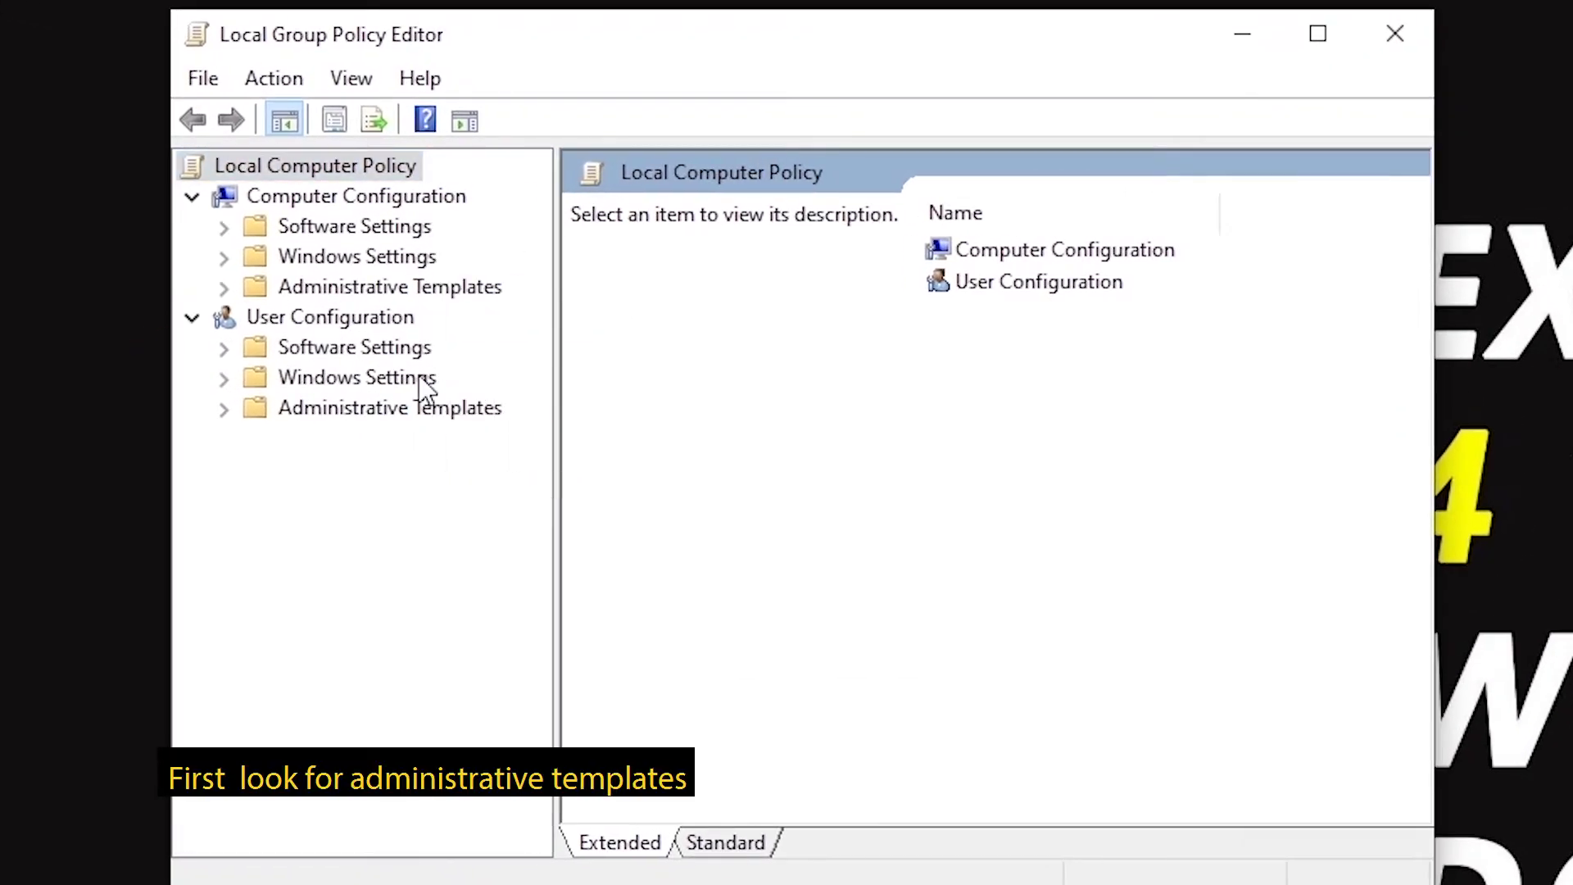
Step: Expand Administrative Templates and Windows Components under Computer Configuration, and open the Windows Update folder
{"action": "left_click", "coordinate": [364, 287]}
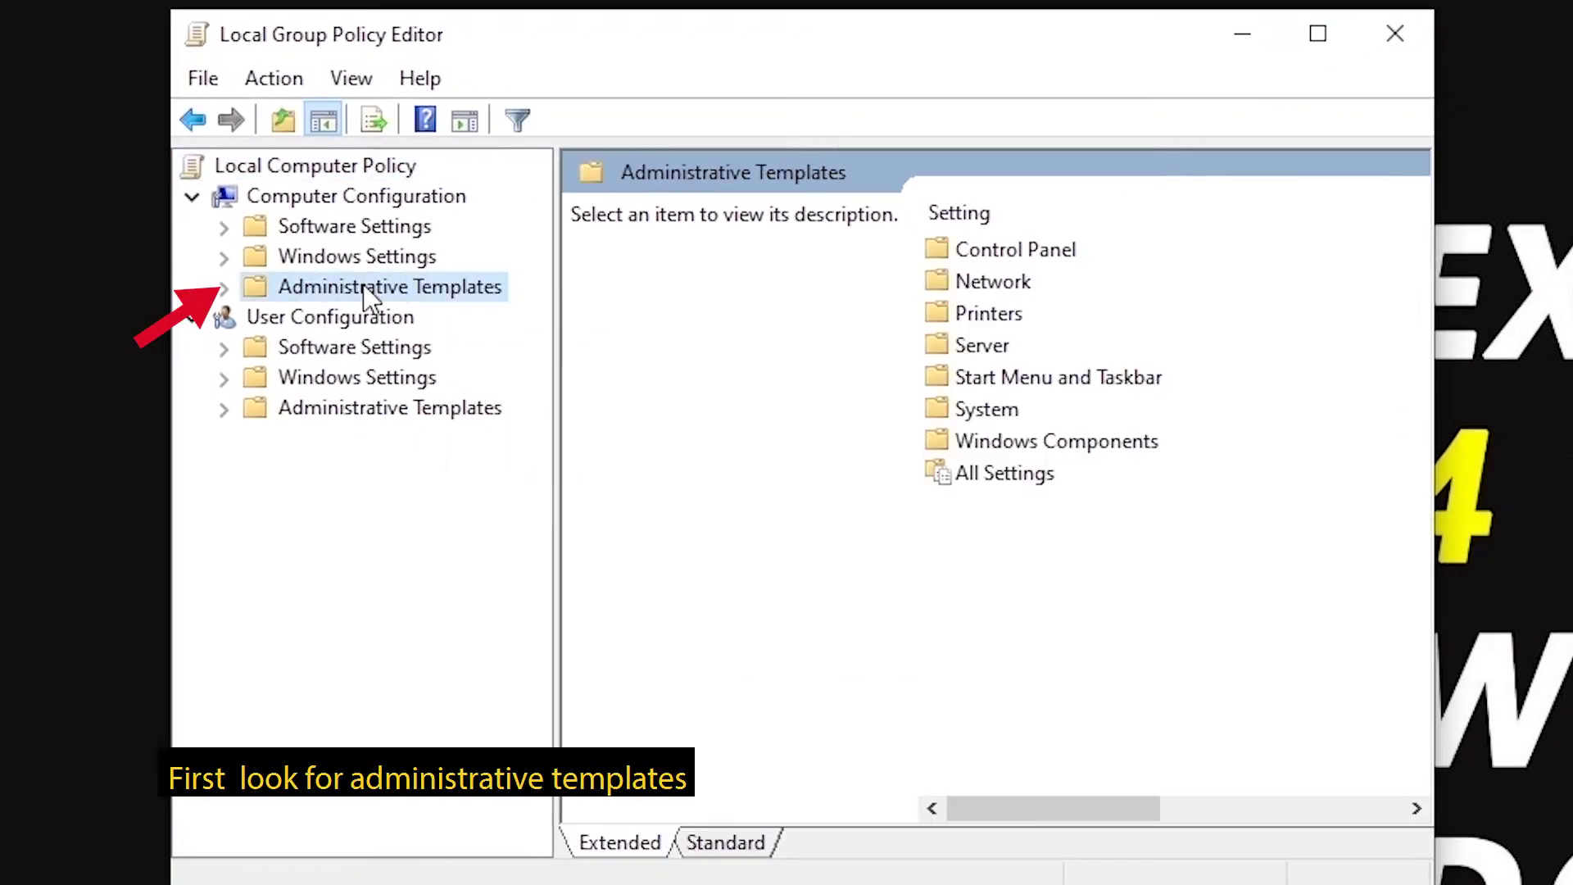
{"action": "left_click", "coordinate": [223, 287]}
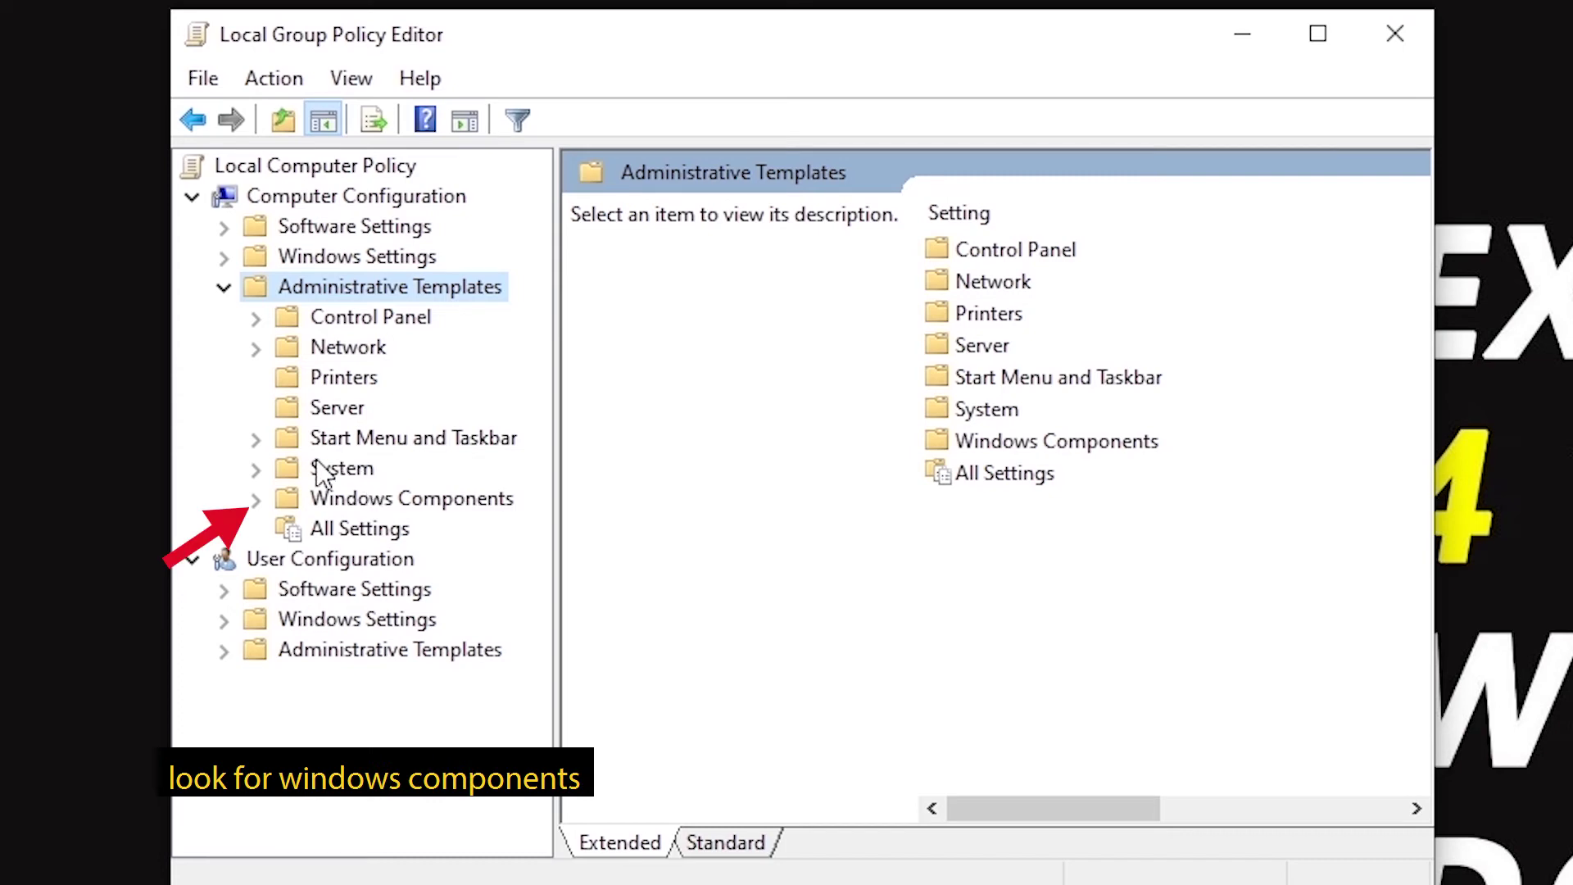
{"action": "left_click", "coordinate": [260, 500]}
{"action": "scroll", "coordinate": [361, 422], "scroll_direction": "down", "scroll_amount": 6}
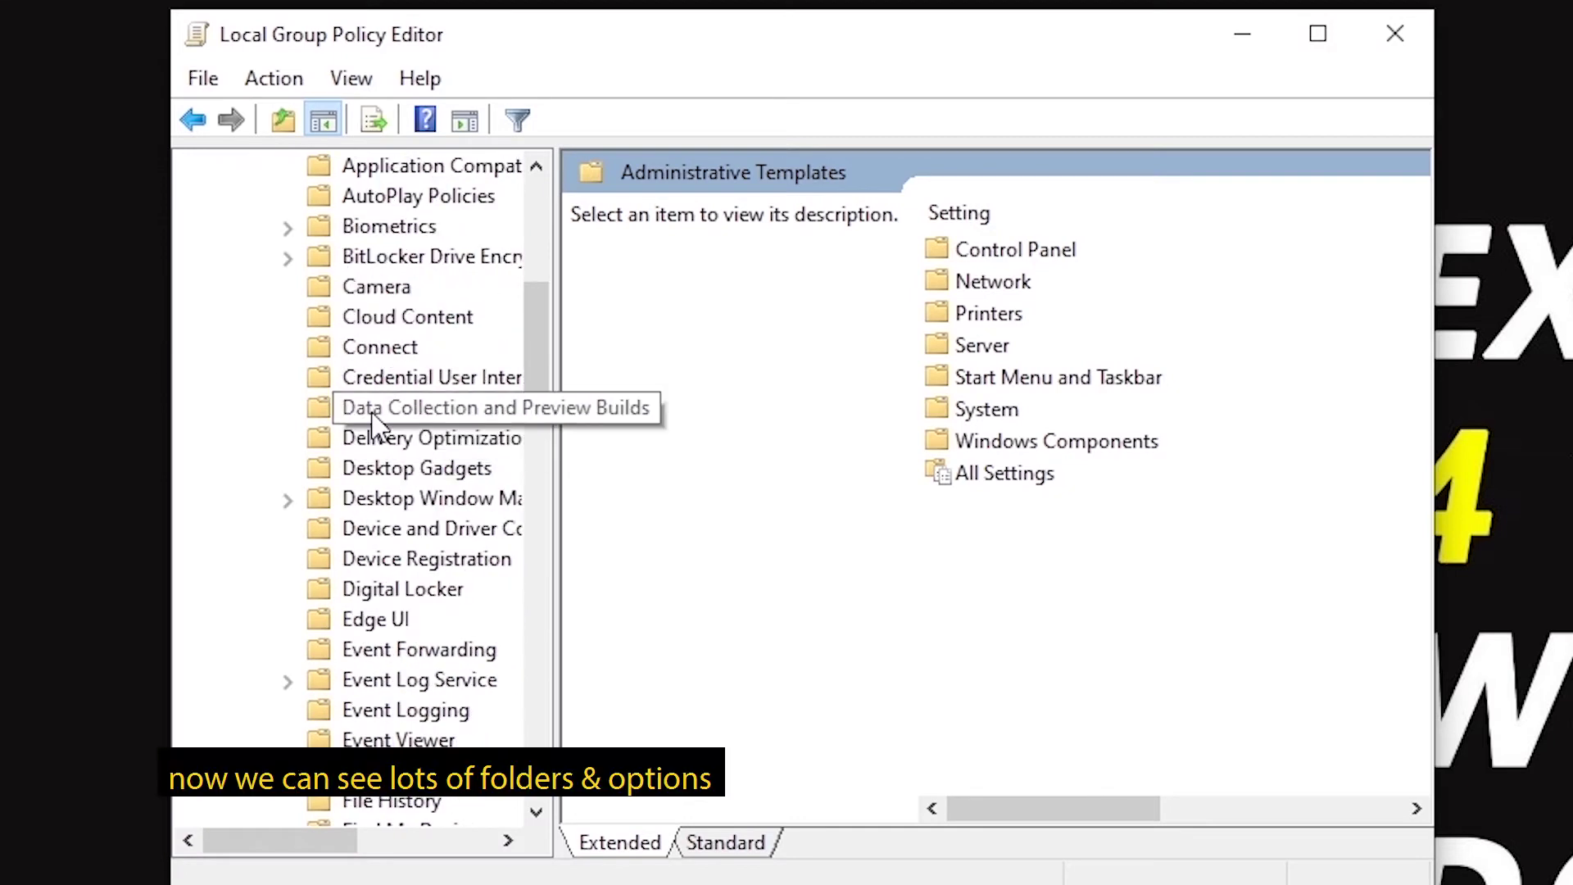
{"action": "scroll", "coordinate": [368, 422], "scroll_direction": "down", "scroll_amount": 3}
{"action": "scroll", "coordinate": [369, 419], "scroll_direction": "down", "scroll_amount": 8}
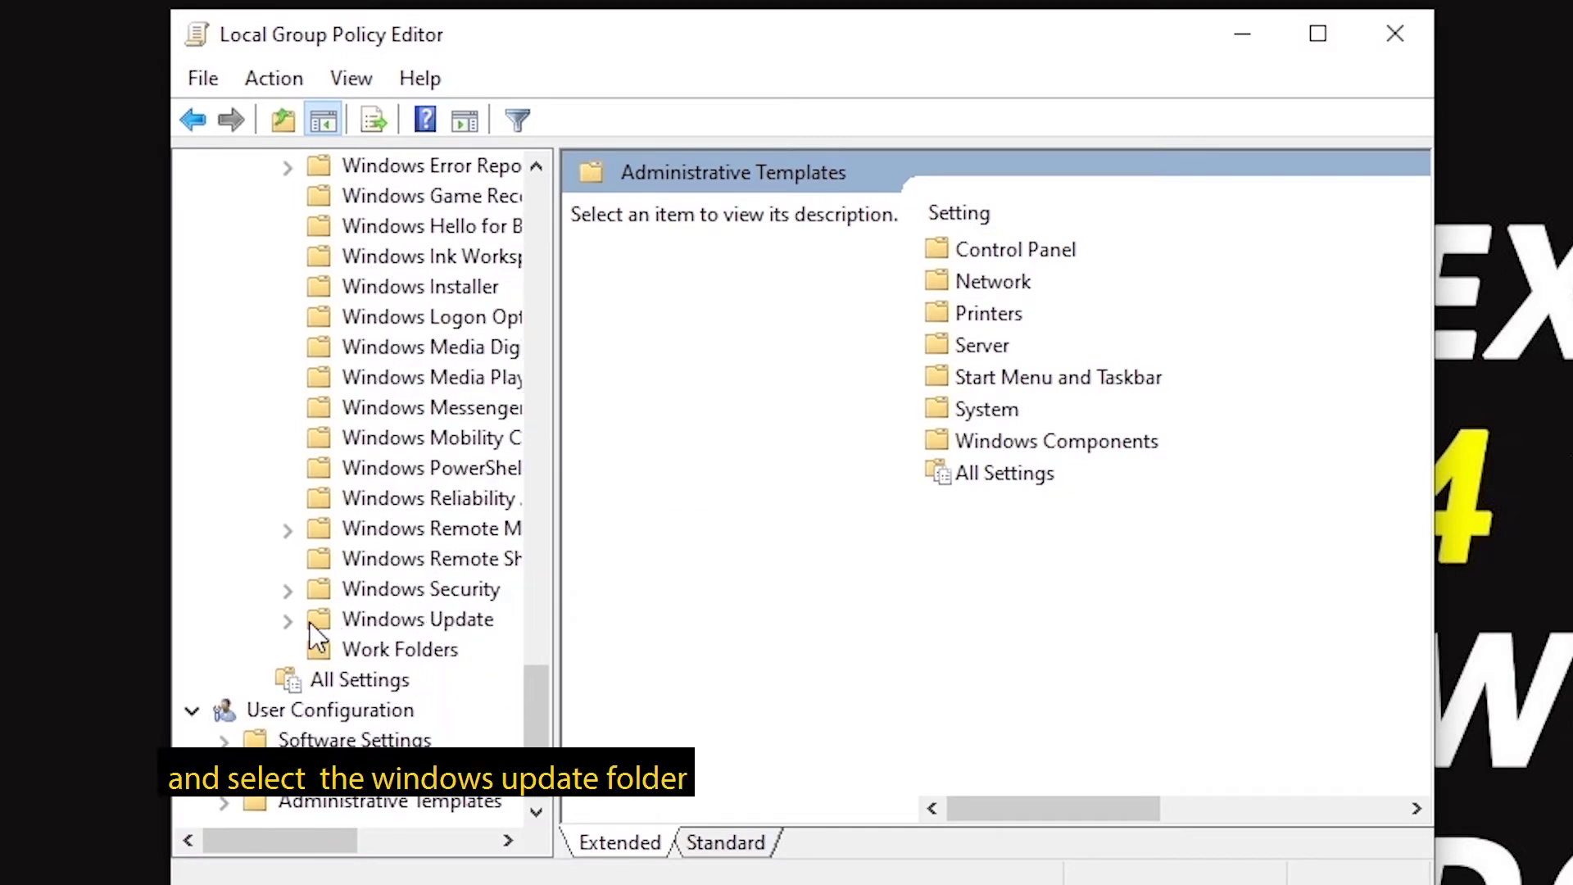
{"action": "left_click", "coordinate": [288, 621]}
{"action": "left_click", "coordinate": [416, 654]}
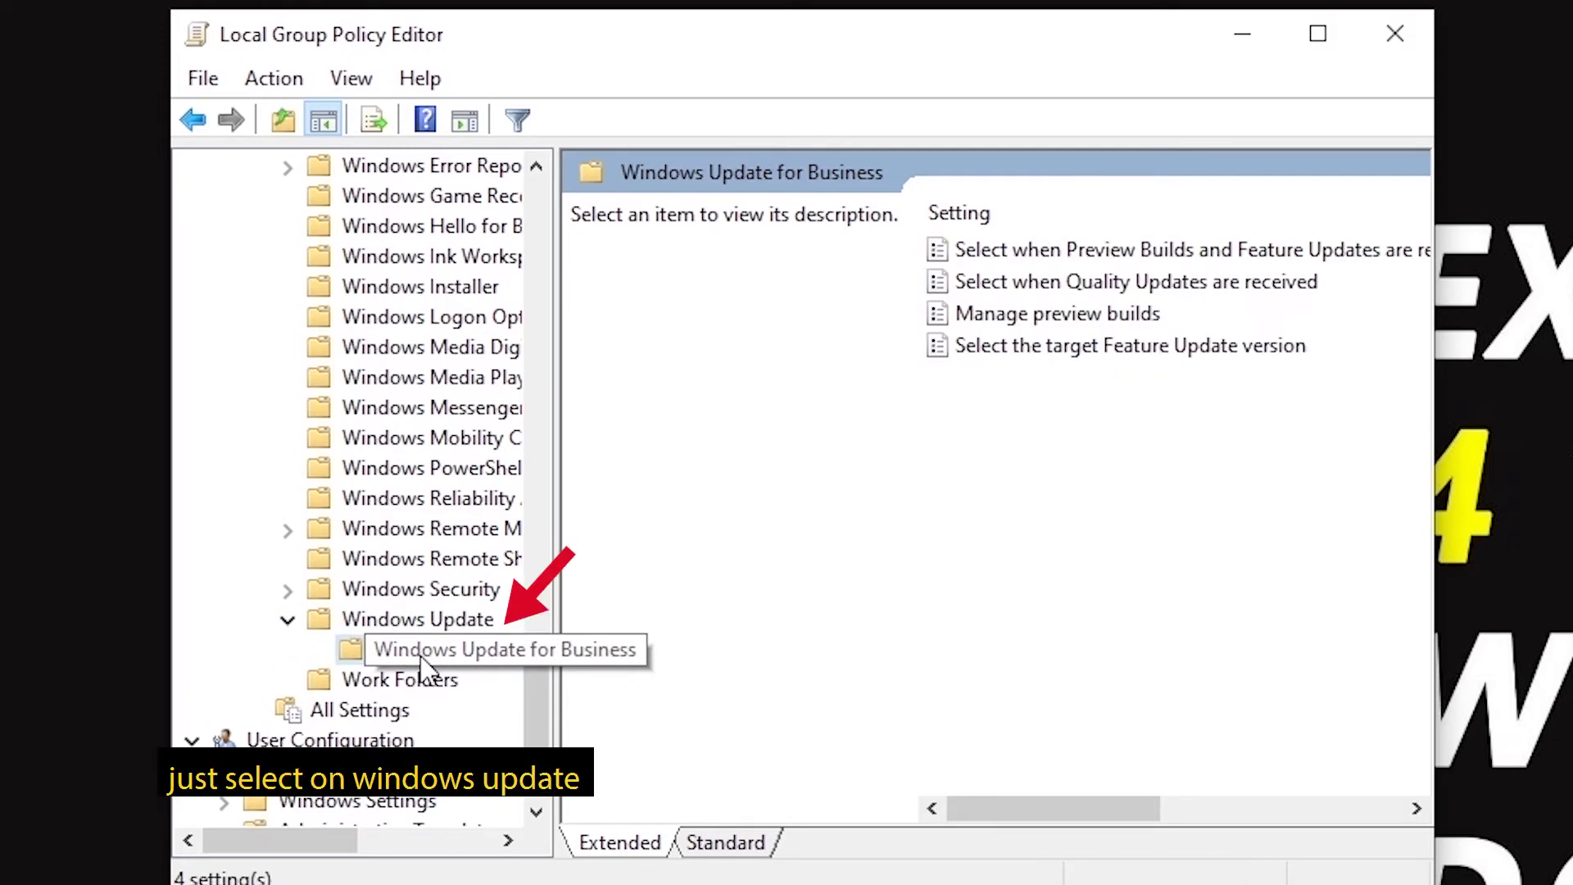
{"action": "double_click", "coordinate": [405, 621]}
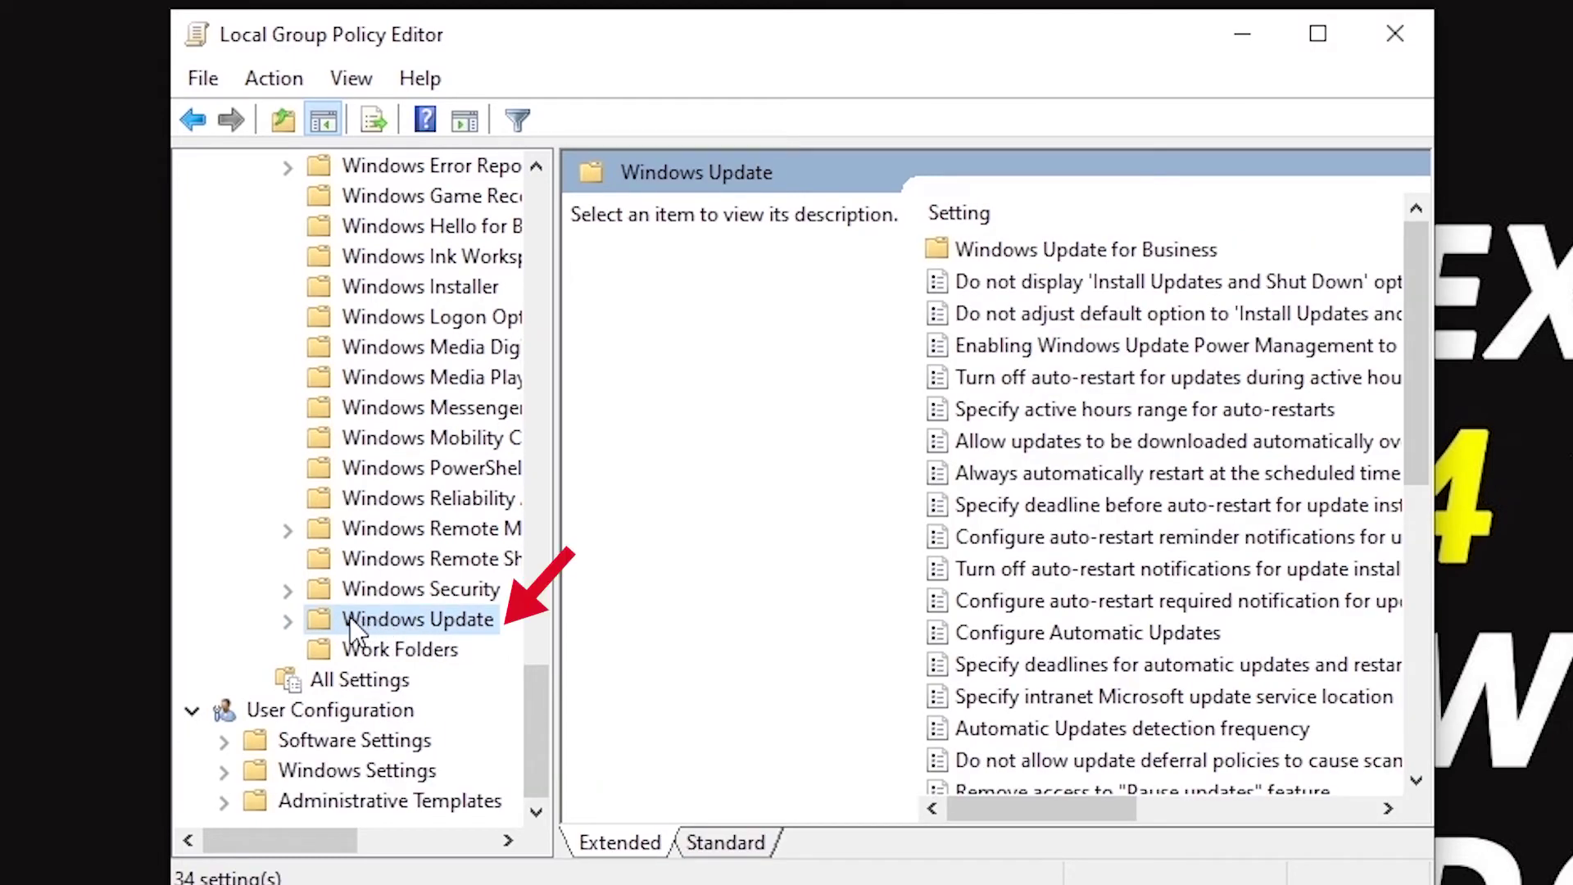
Step: Select the Configure Automatic Updates setting, widening the tree pane and the window to make room for the State column
{"action": "left_click_drag", "start_coordinate": [555, 573], "coordinate": [620, 573]}
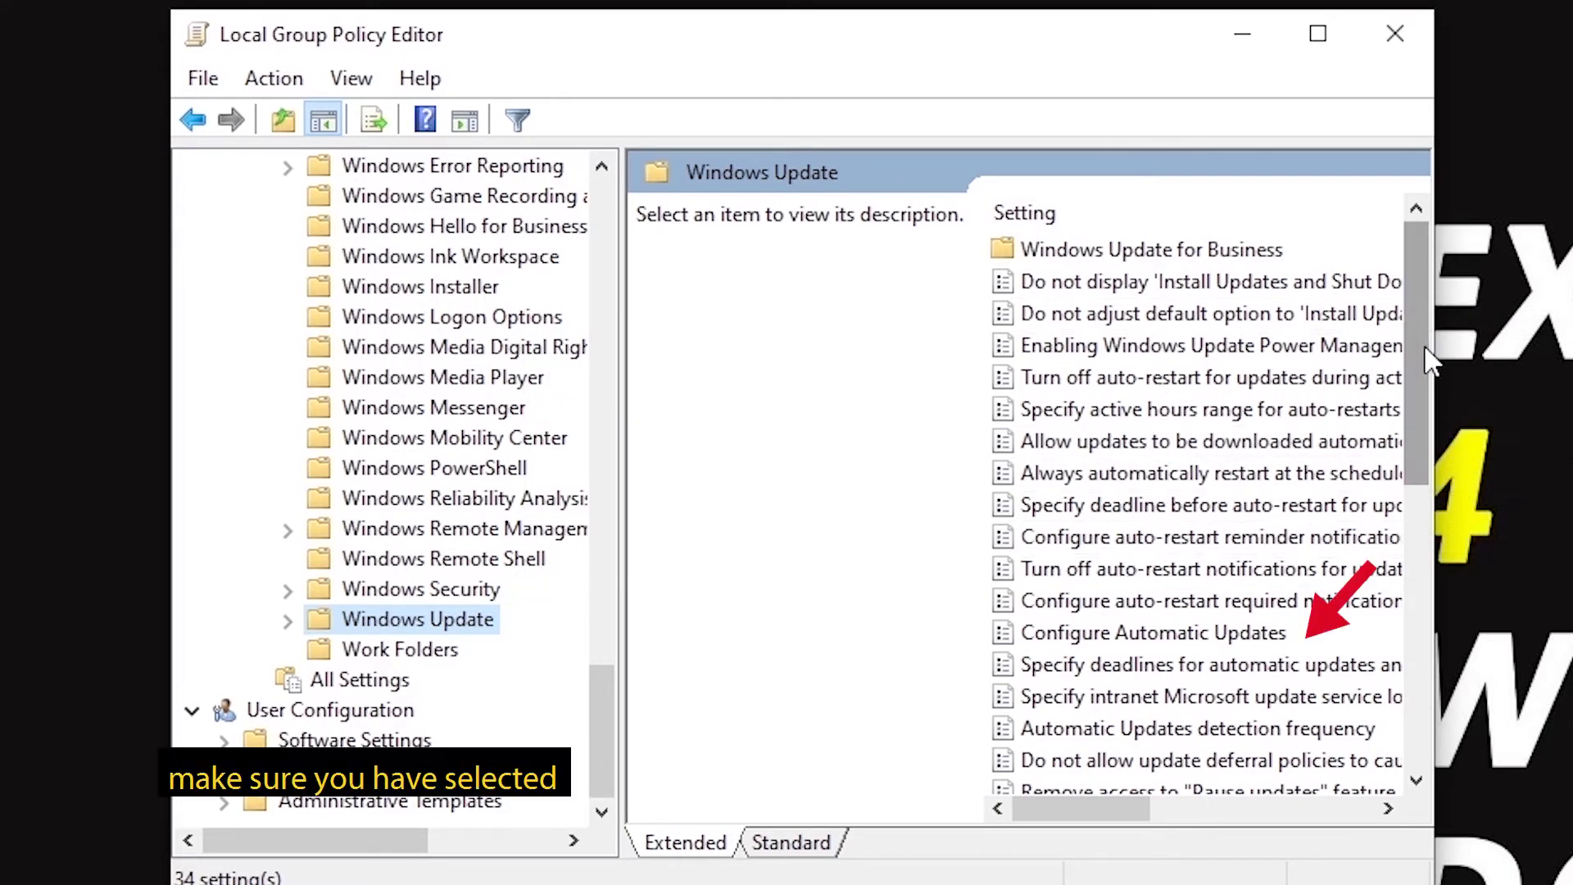
{"action": "left_click_drag", "start_coordinate": [1434, 360], "coordinate": [1548, 360]}
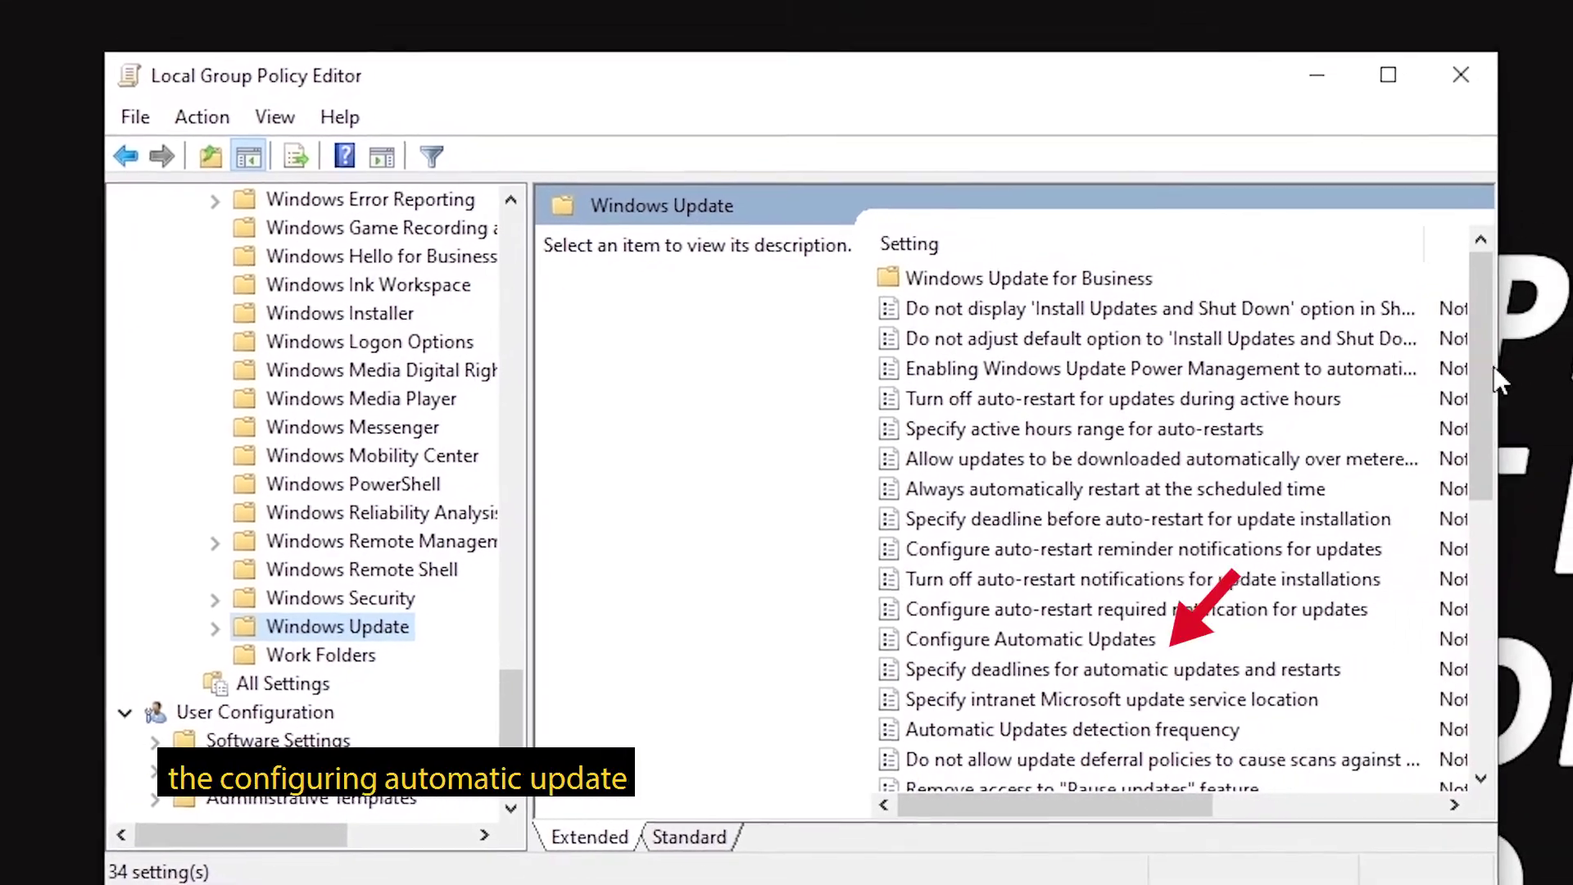
{"action": "left_click", "coordinate": [1040, 547]}
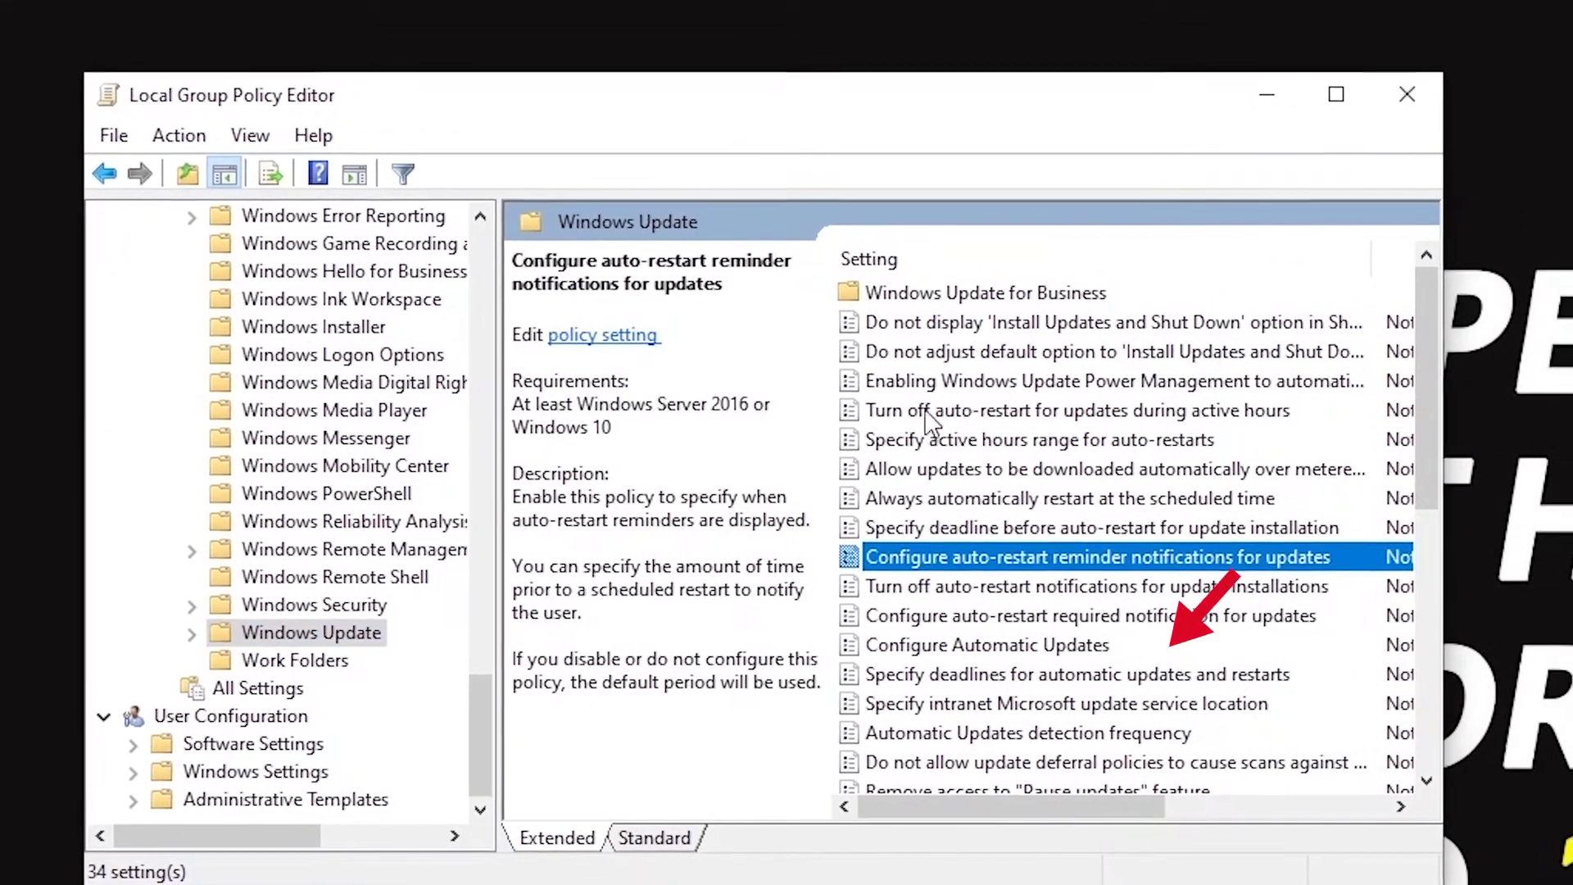
{"action": "scroll", "coordinate": [971, 528], "scroll_direction": "down", "scroll_amount": 1}
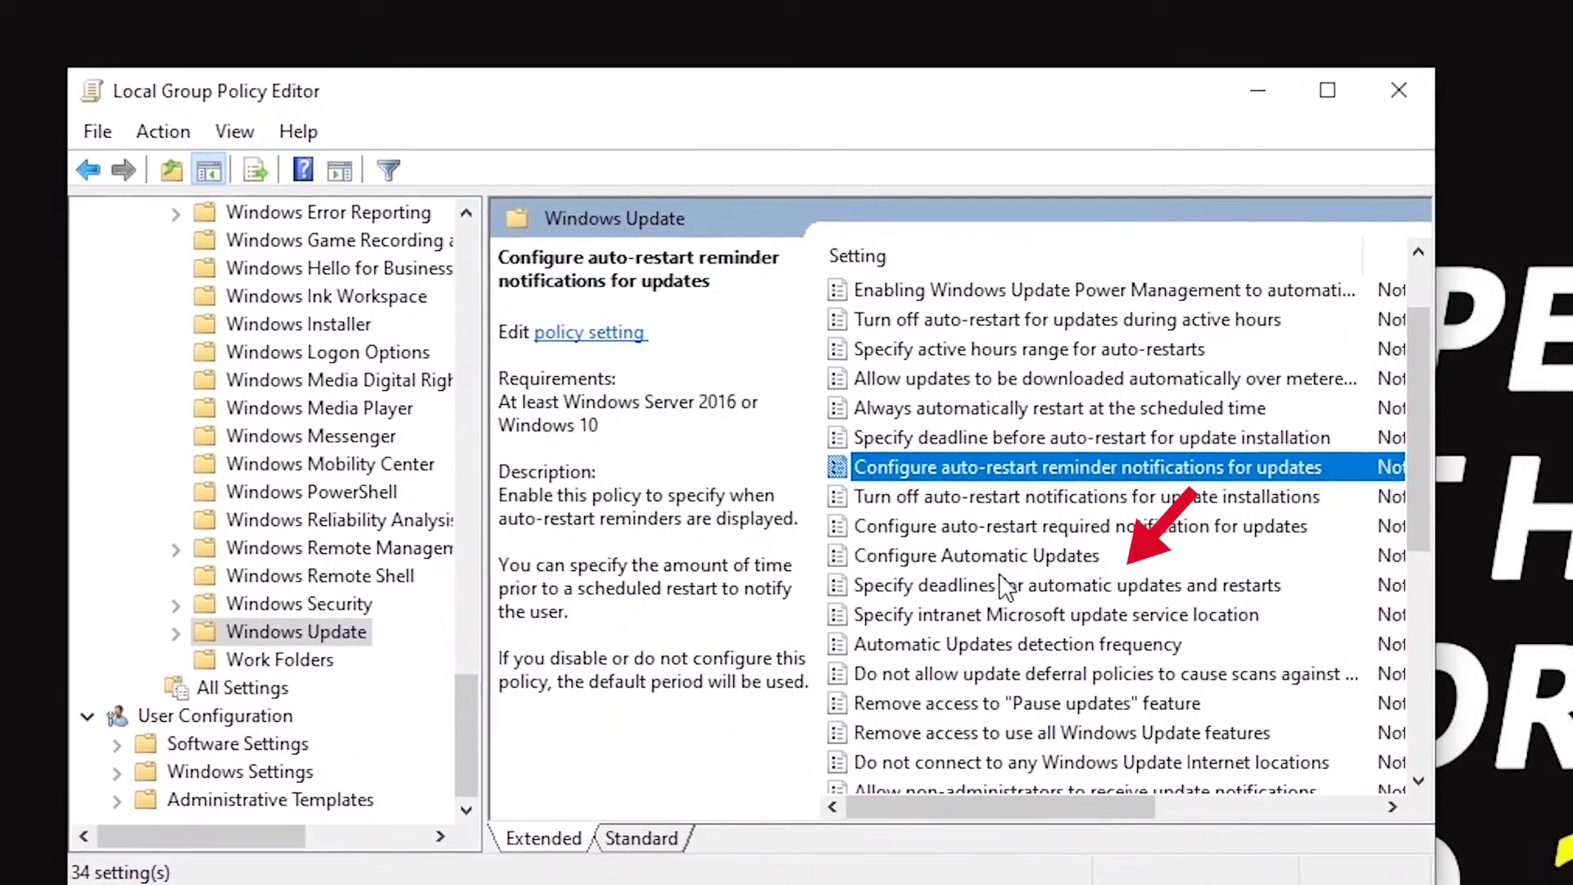
{"action": "left_click", "coordinate": [918, 557]}
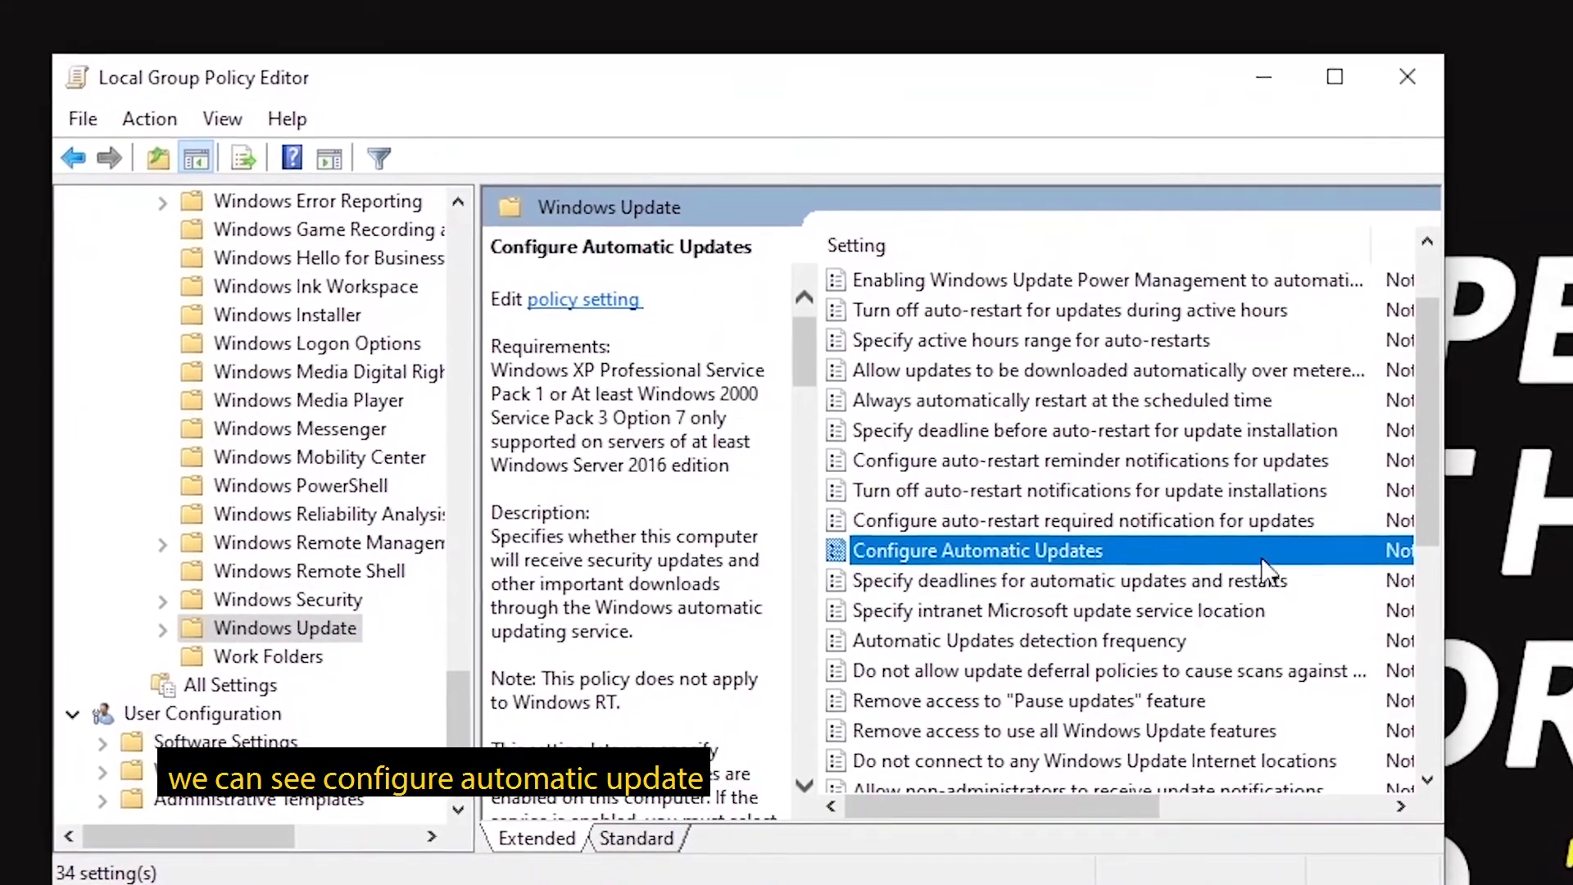
{"action": "left_click_drag", "start_coordinate": [1457, 551], "coordinate": [1547, 551]}
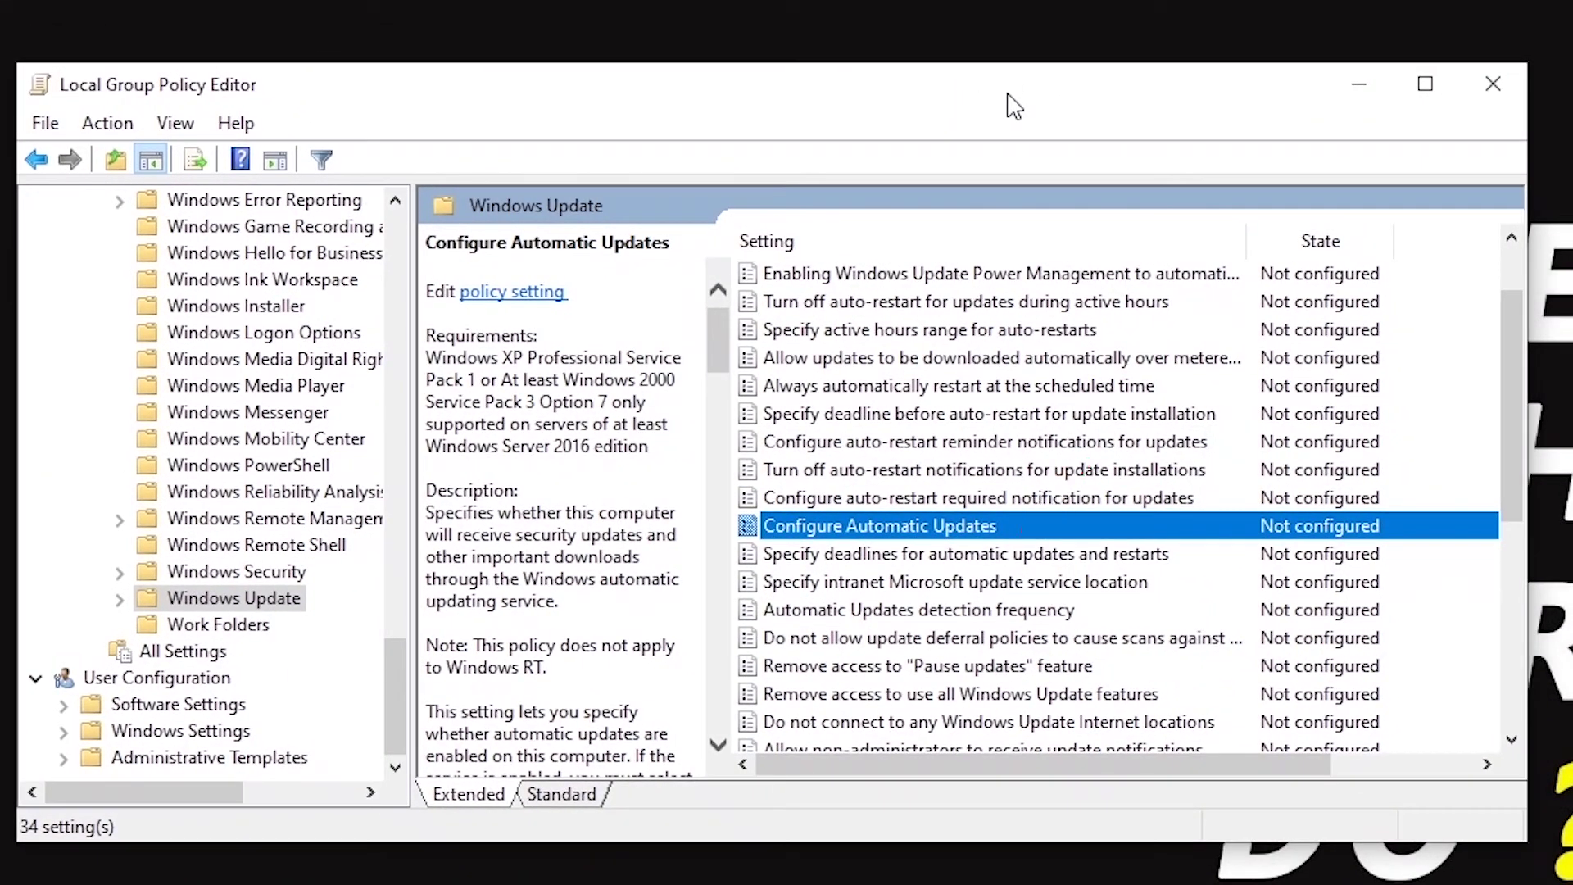
Step: Open the Configure Automatic Updates policy for editing and move its dialog over the editor window
{"action": "right_click", "coordinate": [1300, 535]}
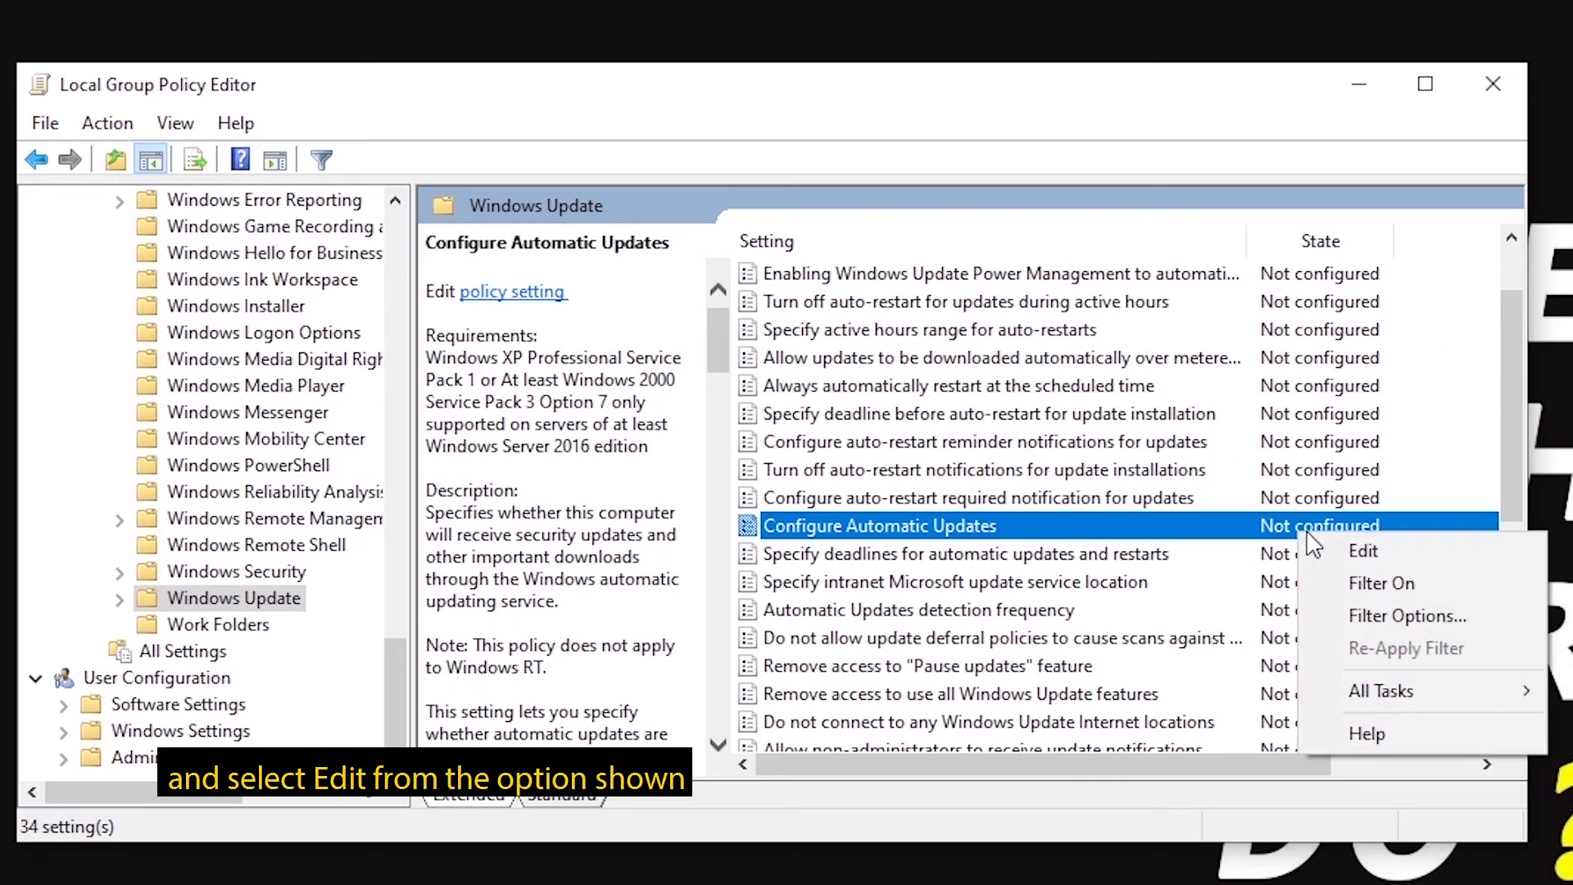
{"action": "left_click", "coordinate": [1221, 514]}
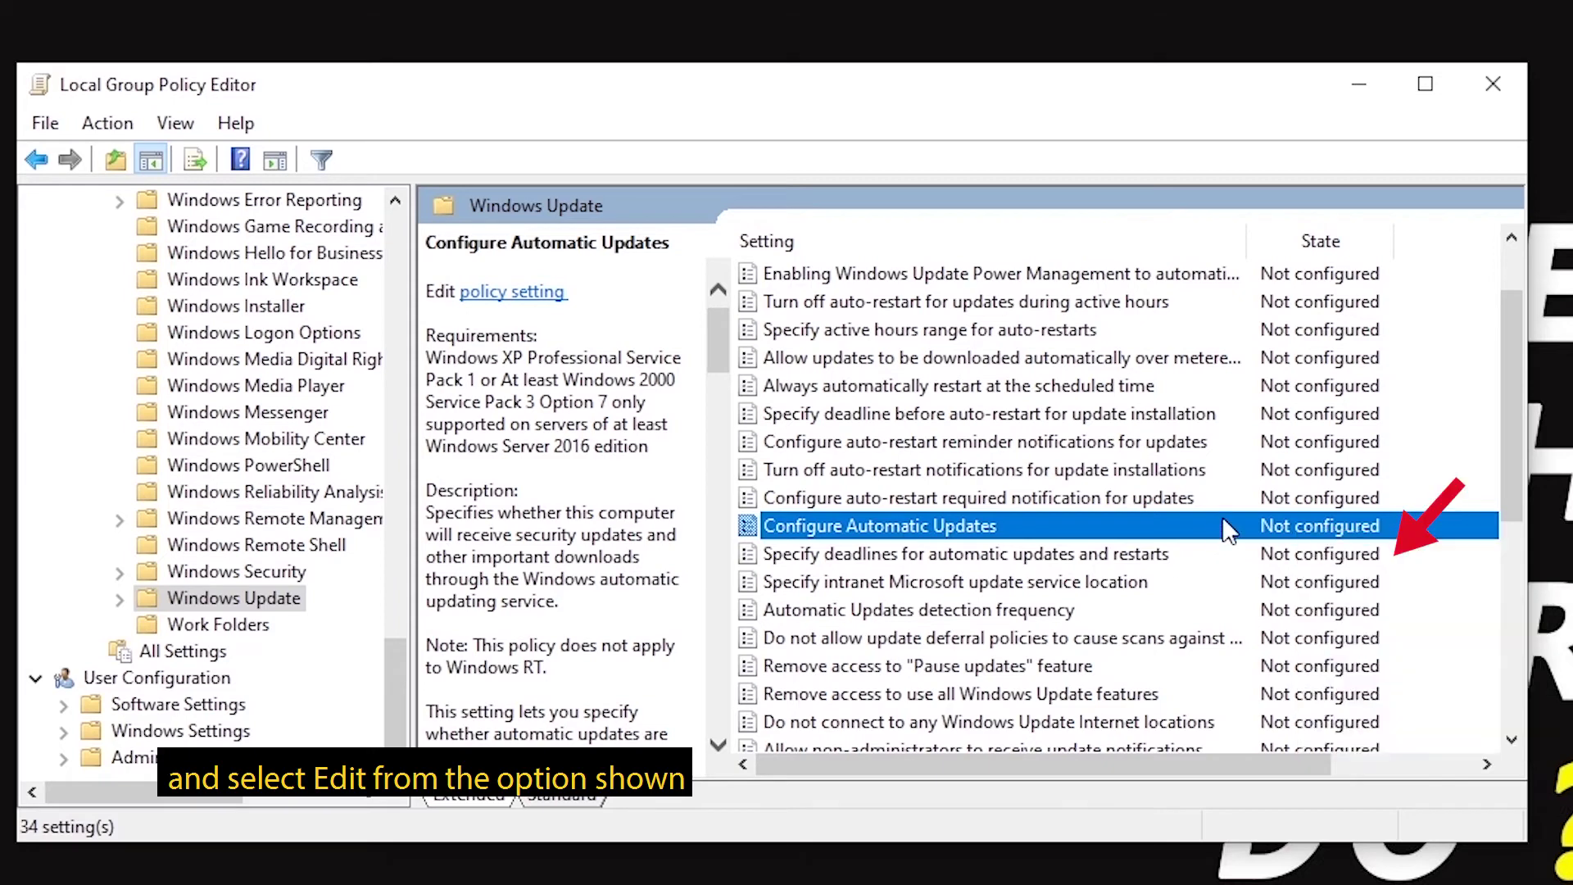
{"action": "right_click", "coordinate": [1222, 515]}
{"action": "left_click", "coordinate": [1311, 536]}
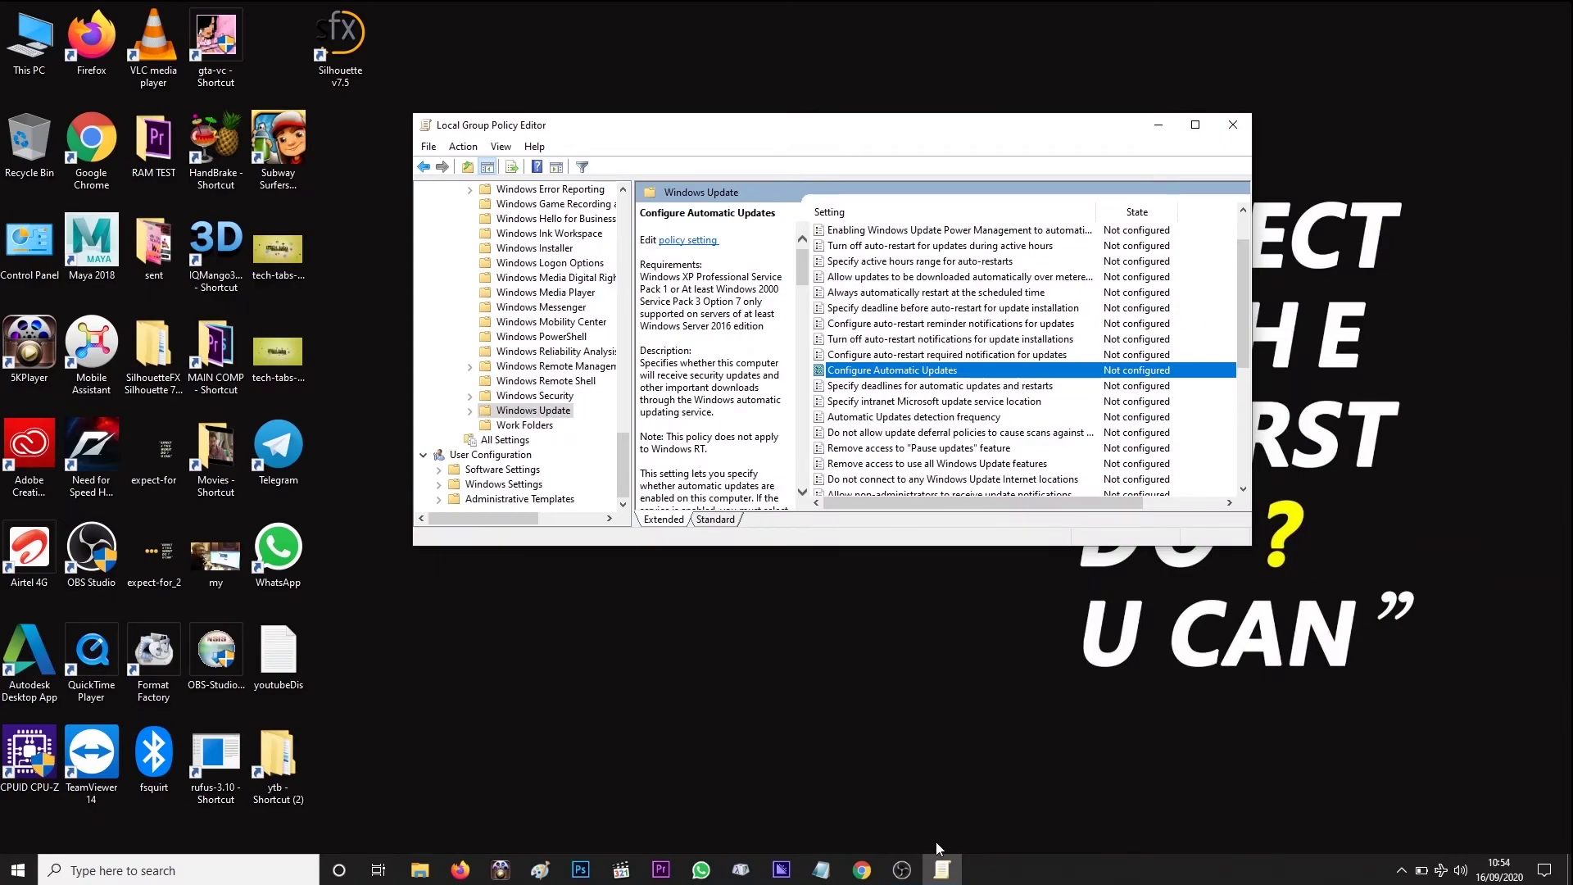
{"action": "left_click", "coordinate": [941, 867]}
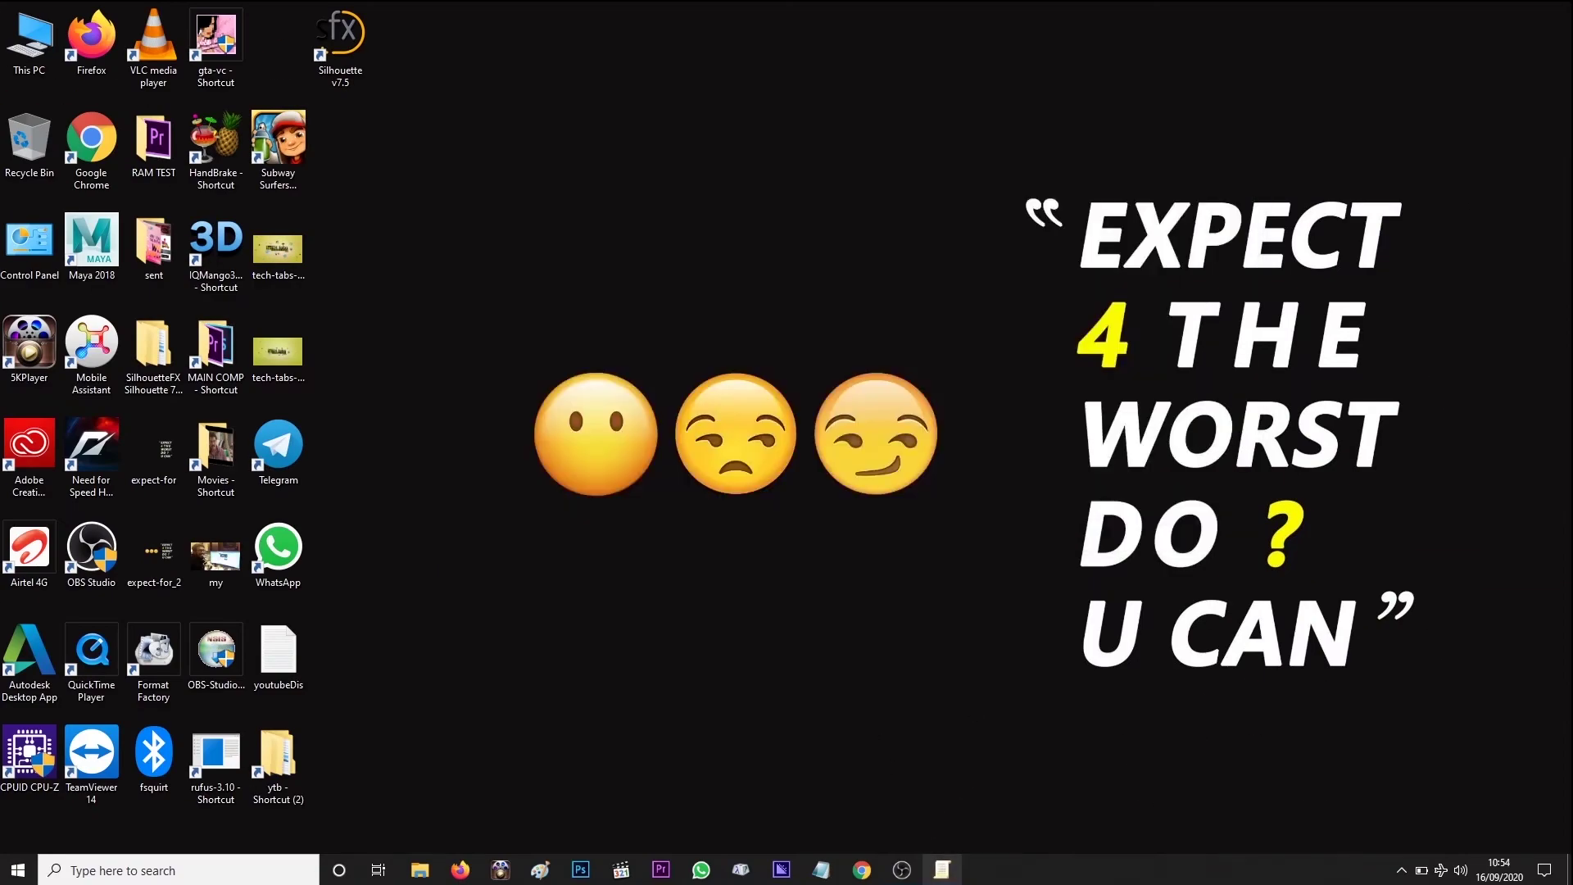
{"action": "left_click", "coordinate": [940, 869]}
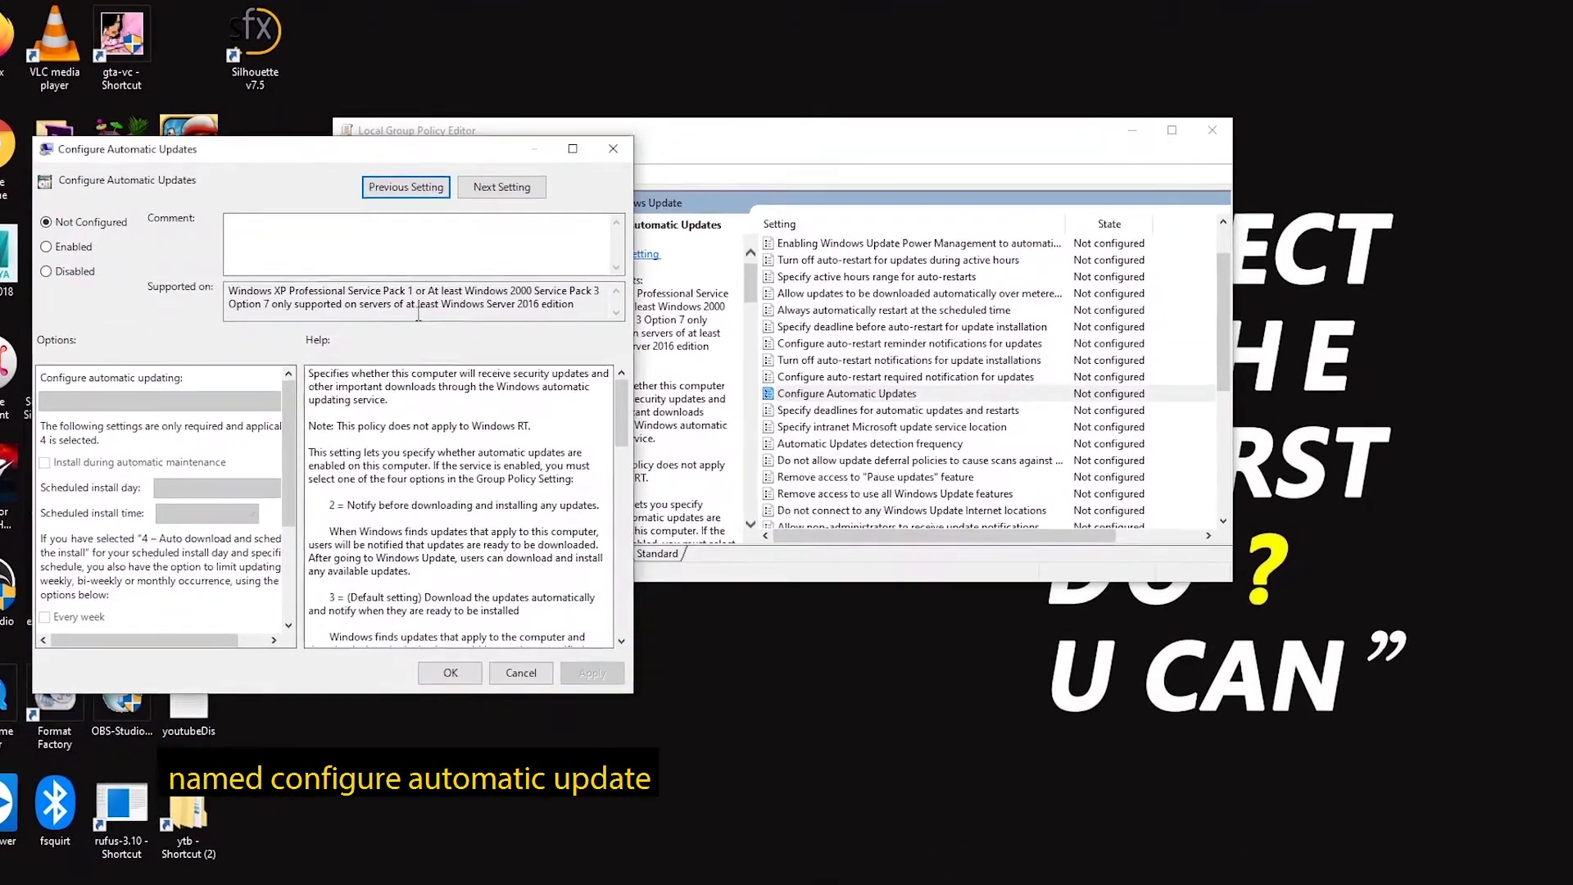
{"action": "left_click_drag", "start_coordinate": [342, 148], "coordinate": [940, 140]}
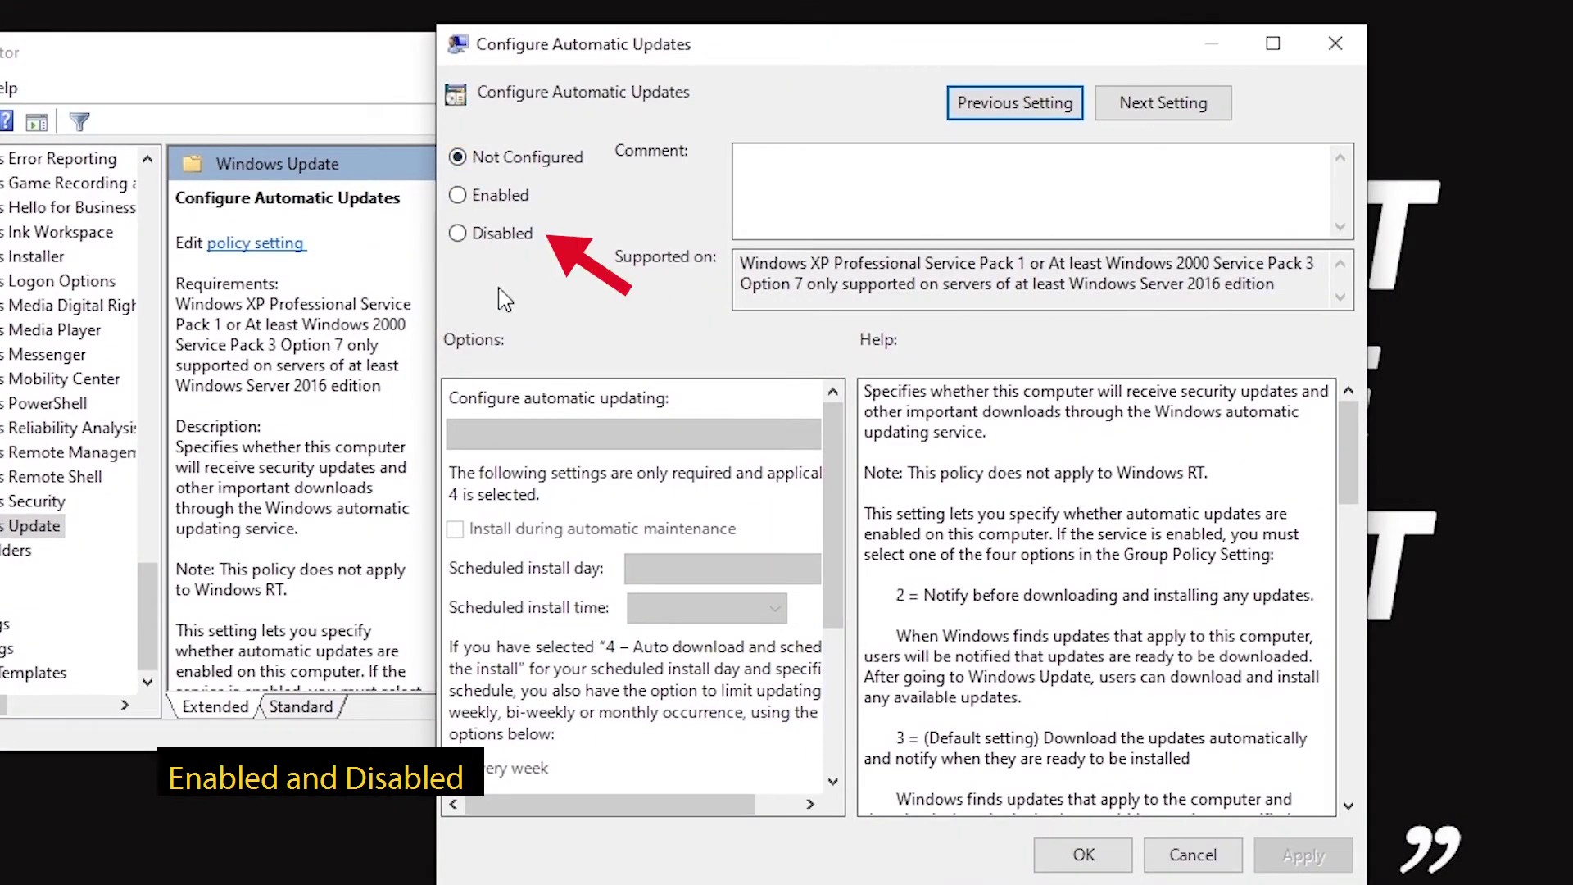
Step: Set the Configure Automatic Updates policy to Disabled, apply and confirm it, and close the Local Group Policy Editor
{"action": "left_click", "coordinate": [496, 237]}
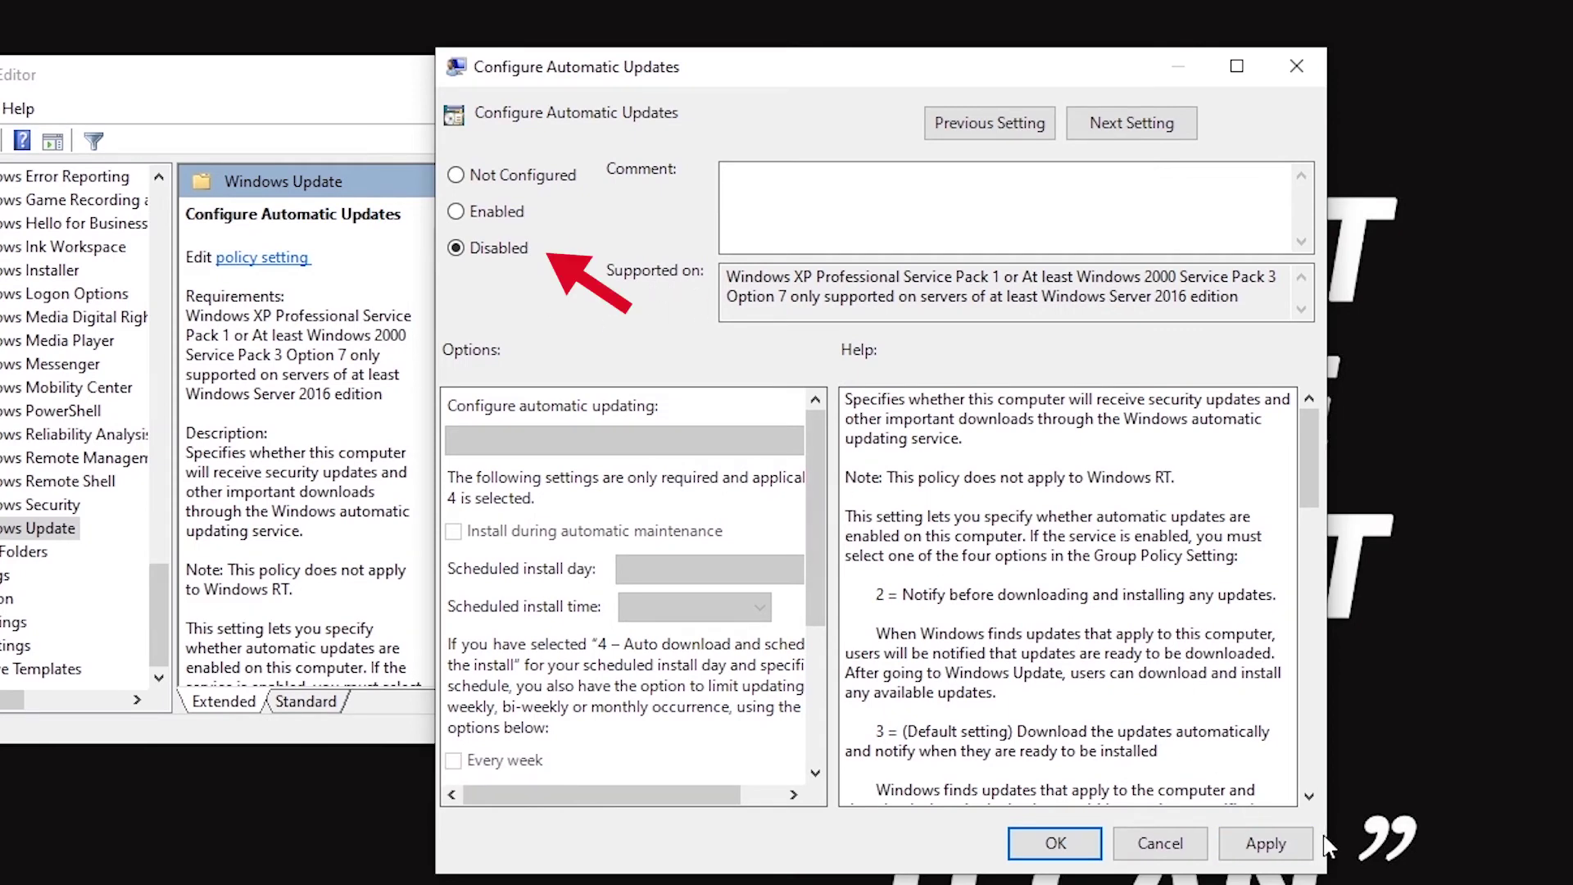
{"action": "left_click", "coordinate": [1265, 843]}
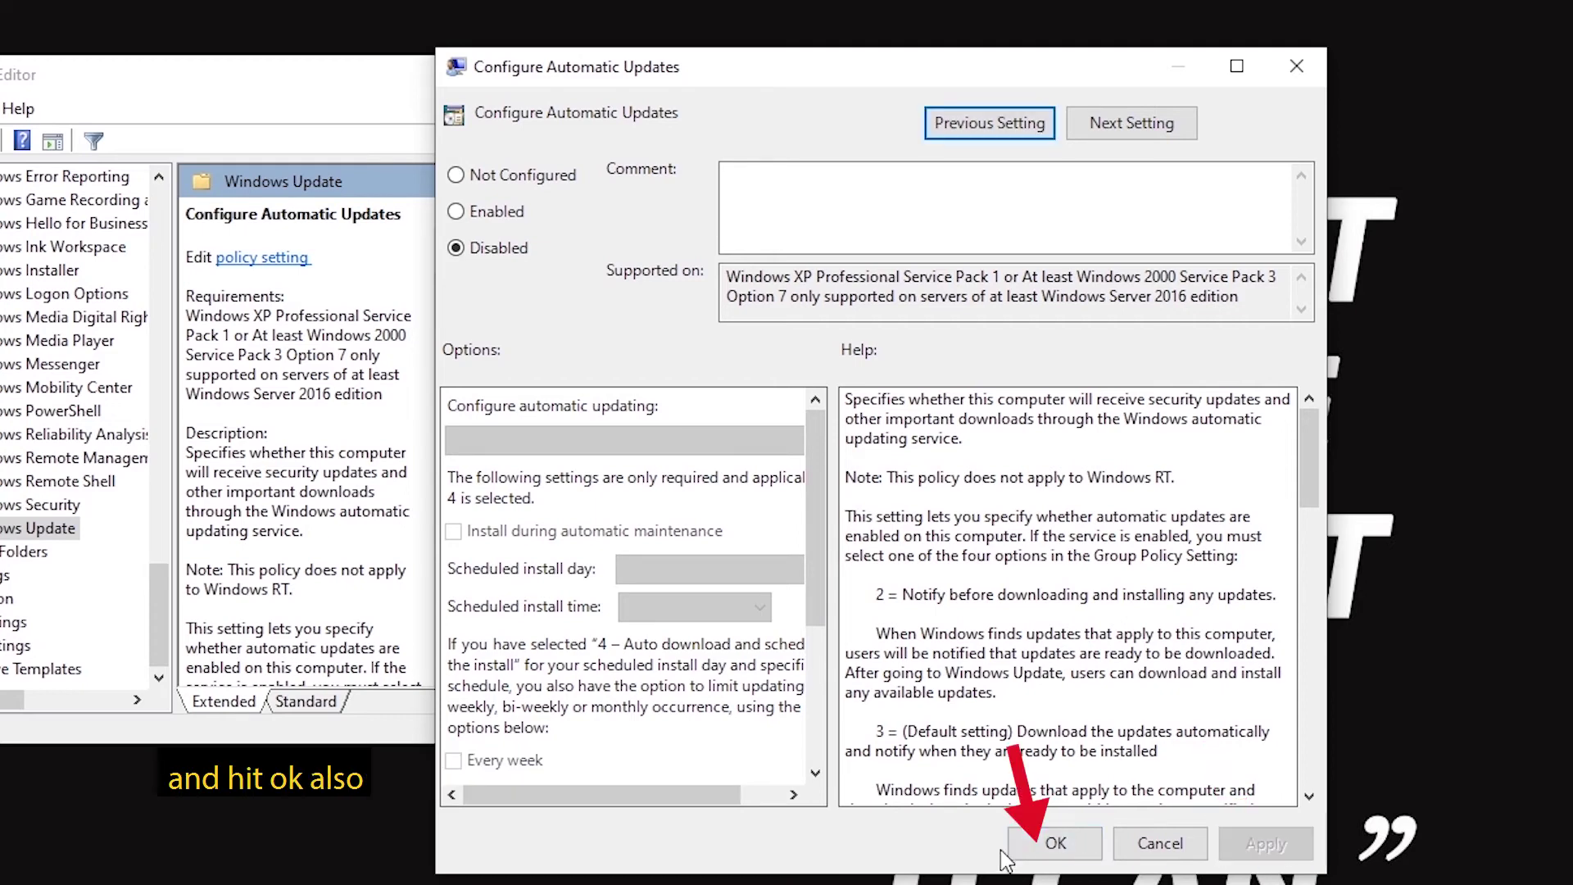
{"action": "left_click", "coordinate": [1055, 845]}
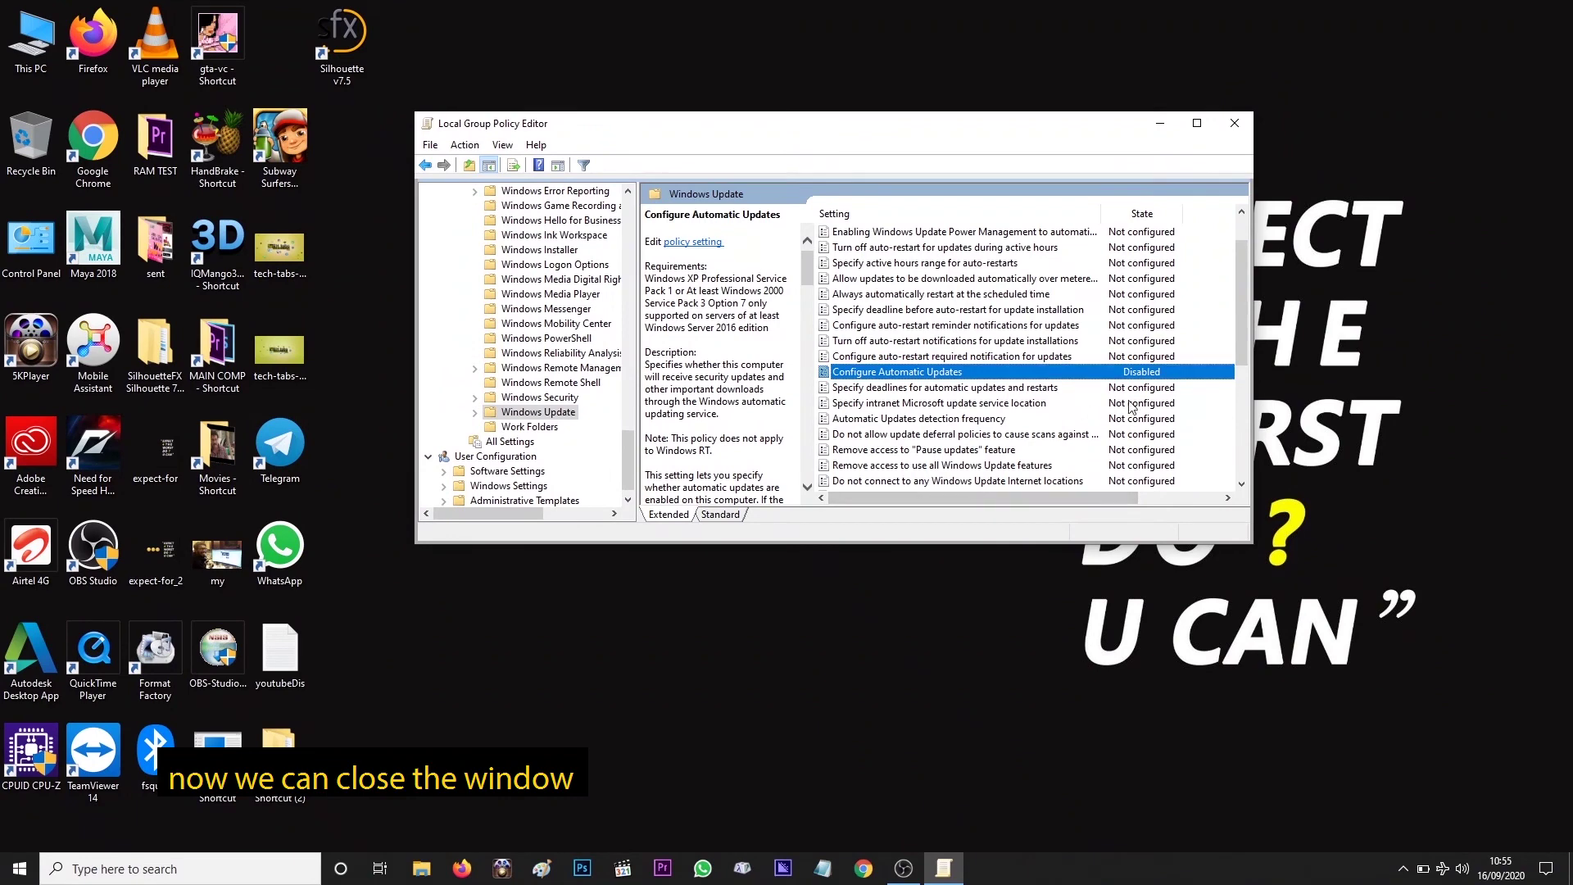
{"action": "left_click", "coordinate": [1235, 124]}
Step: Refresh the desktop several times
{"action": "right_click", "coordinate": [990, 181]}
{"action": "left_click", "coordinate": [1057, 232]}
{"action": "right_click", "coordinate": [903, 250]}
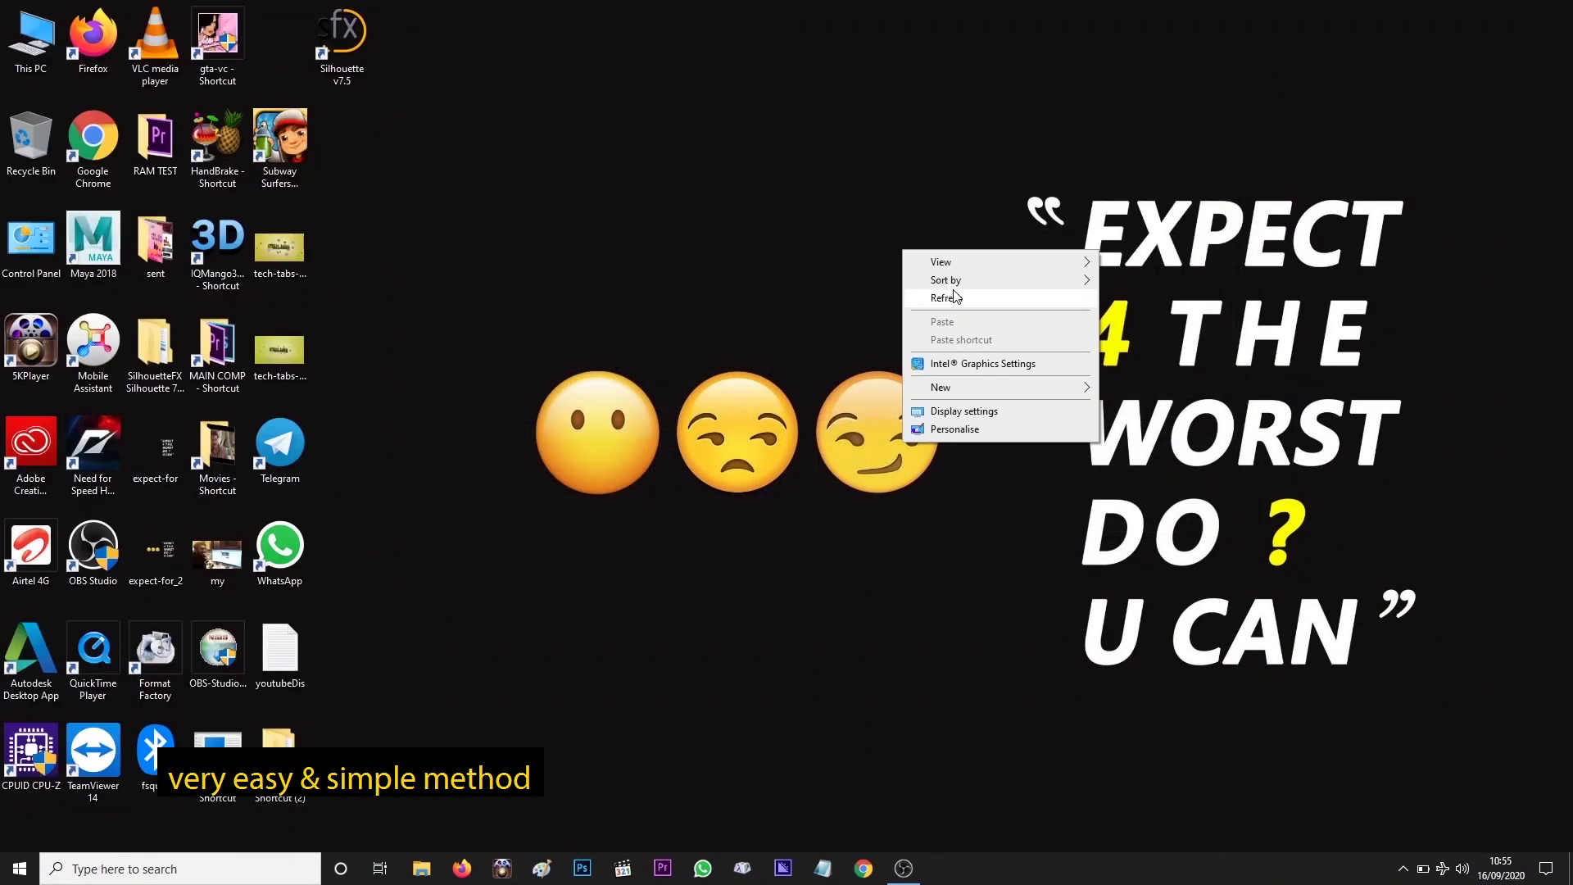
{"action": "left_click", "coordinate": [977, 298]}
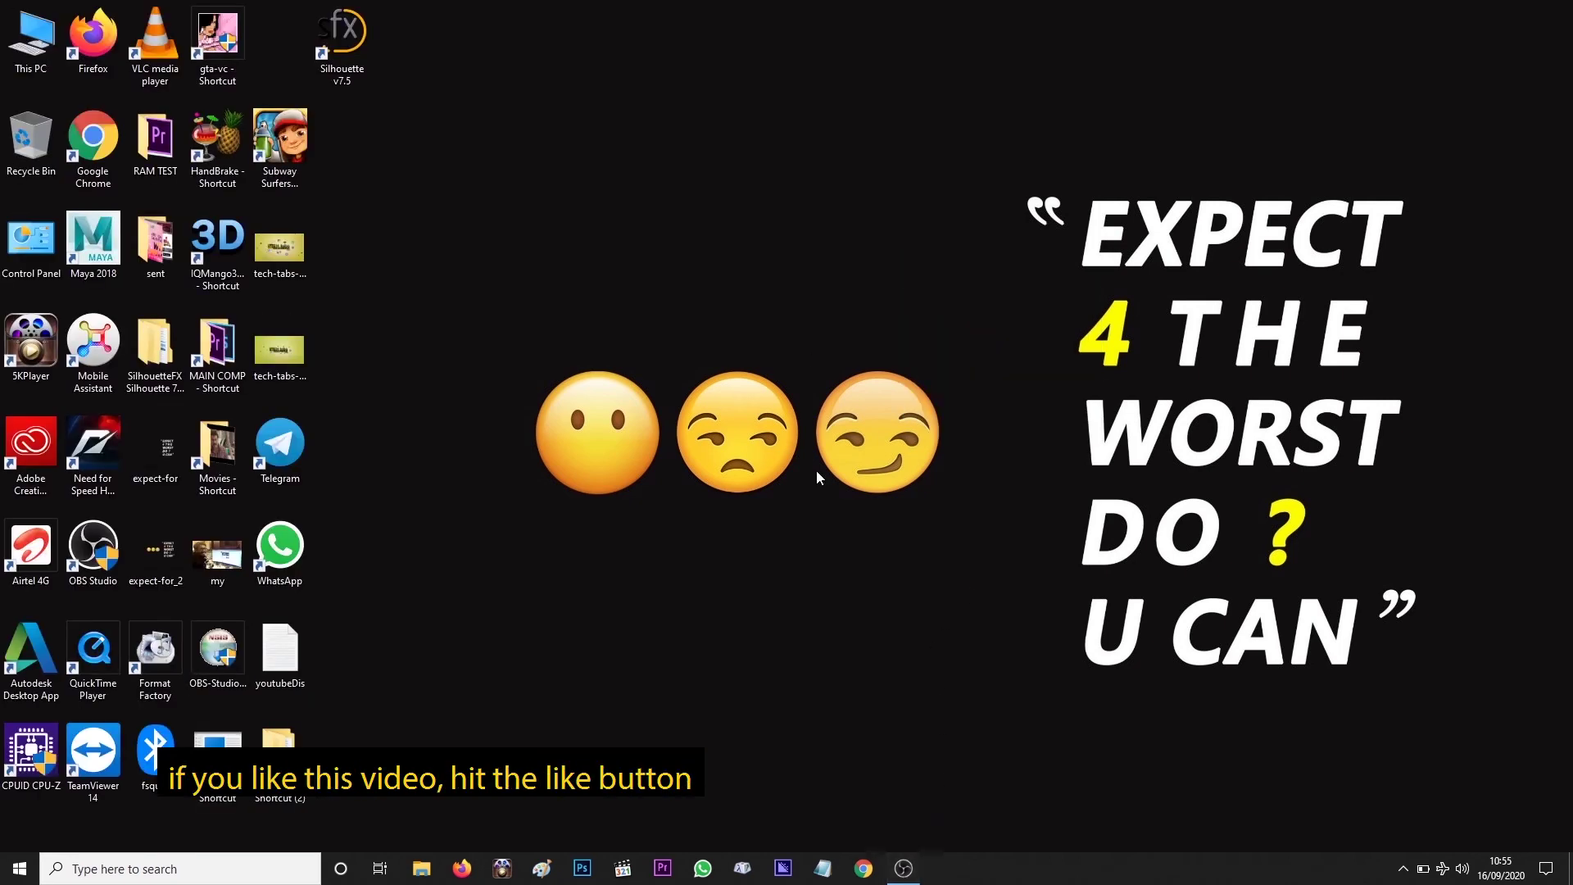
{"action": "right_click", "coordinate": [816, 301]}
{"action": "left_click", "coordinate": [889, 345]}
{"action": "key", "text": "F5"}
{"action": "key", "text": "F5"}
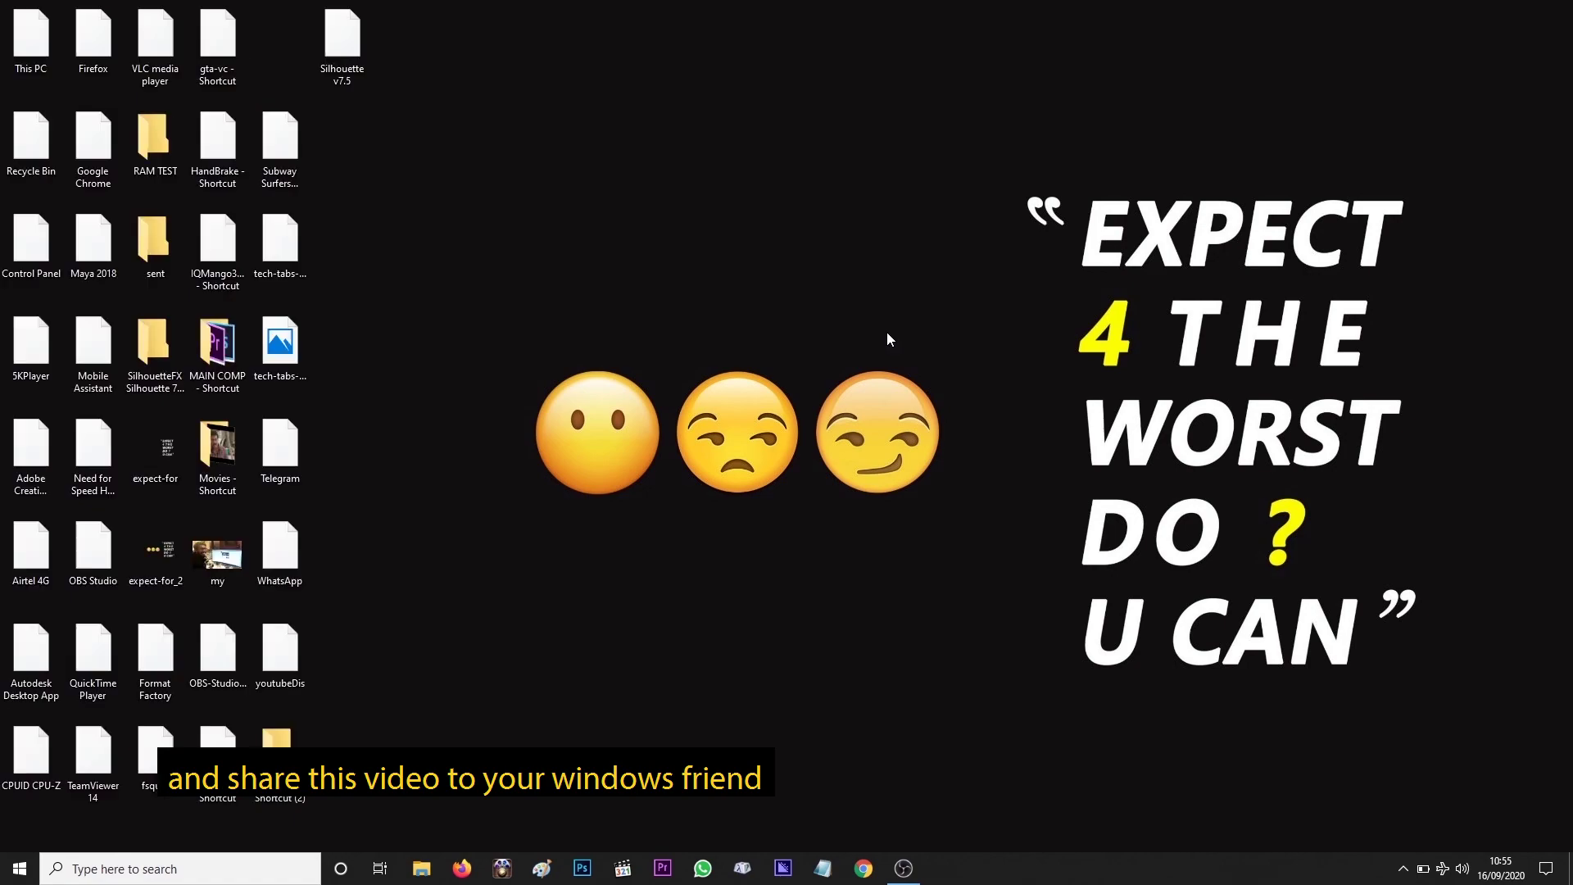
{"action": "left_click", "coordinate": [903, 867]}
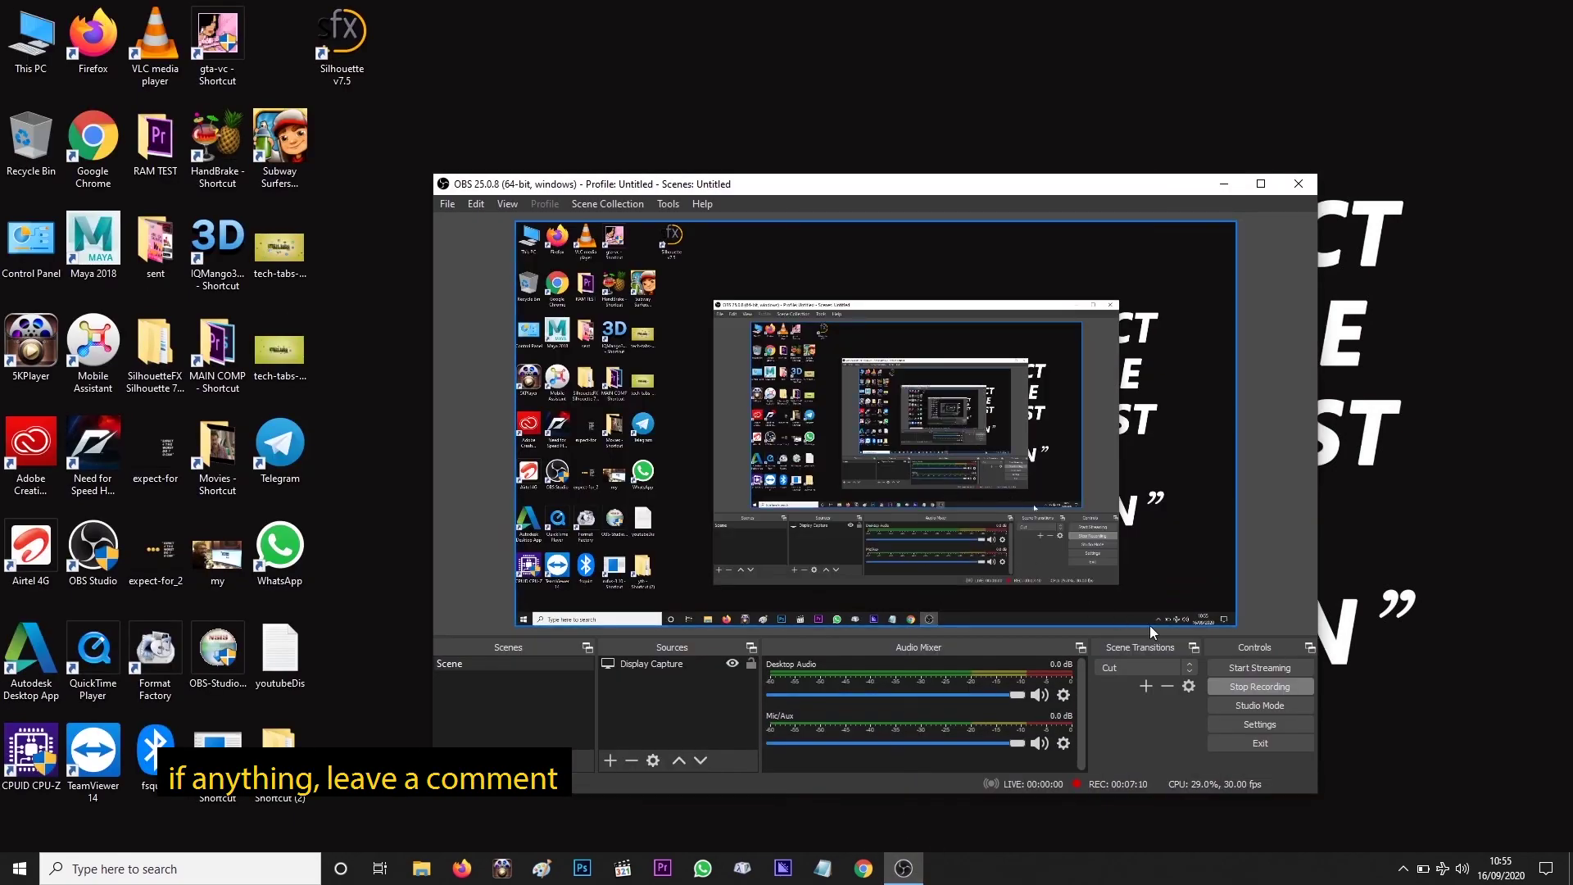